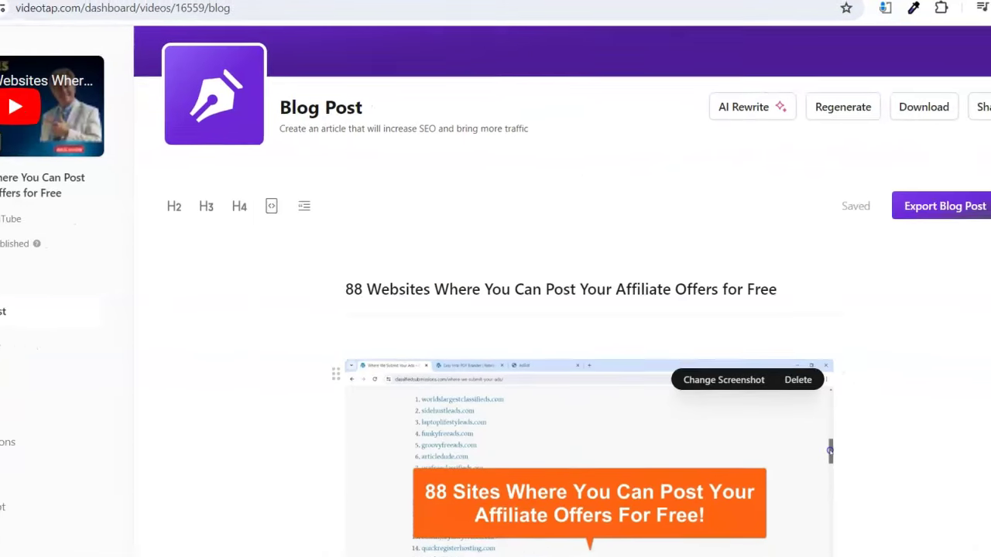
- Examine the generated blog post "88 Websites Where You Can Post Your Affiliate Offers for Free", including its screenshots and website list
scroll(792, 447, "down", 7)
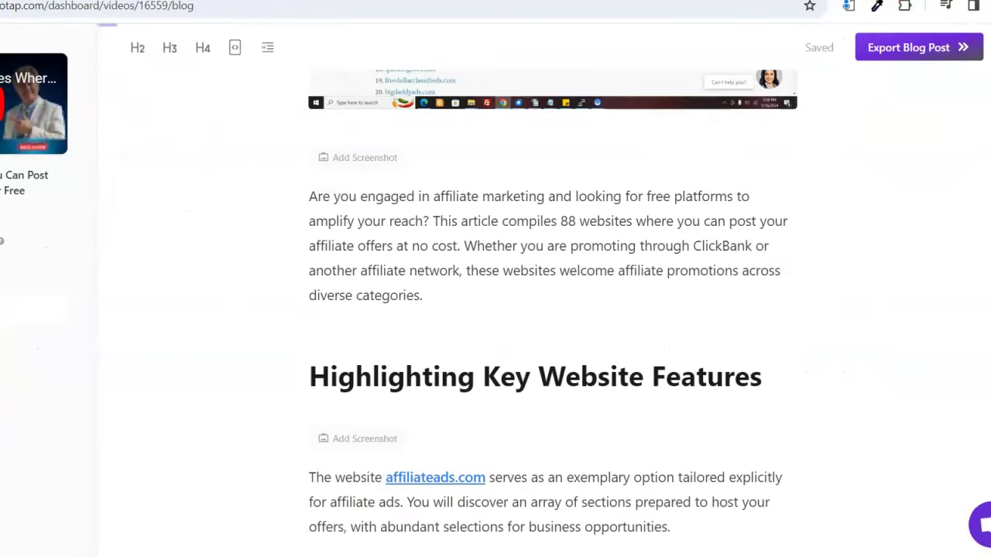
scroll(792, 447, "down", 17)
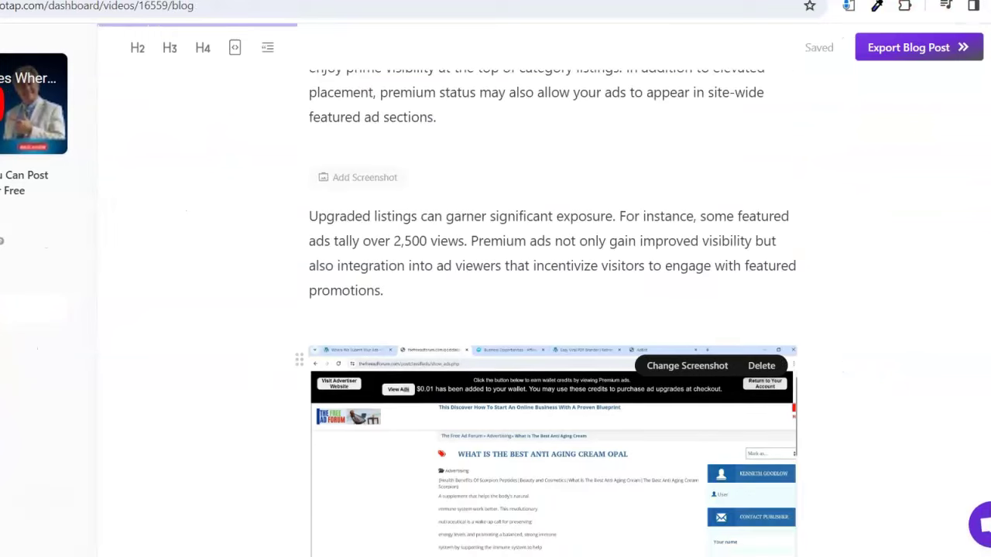
scroll(553, 310, "down", 5)
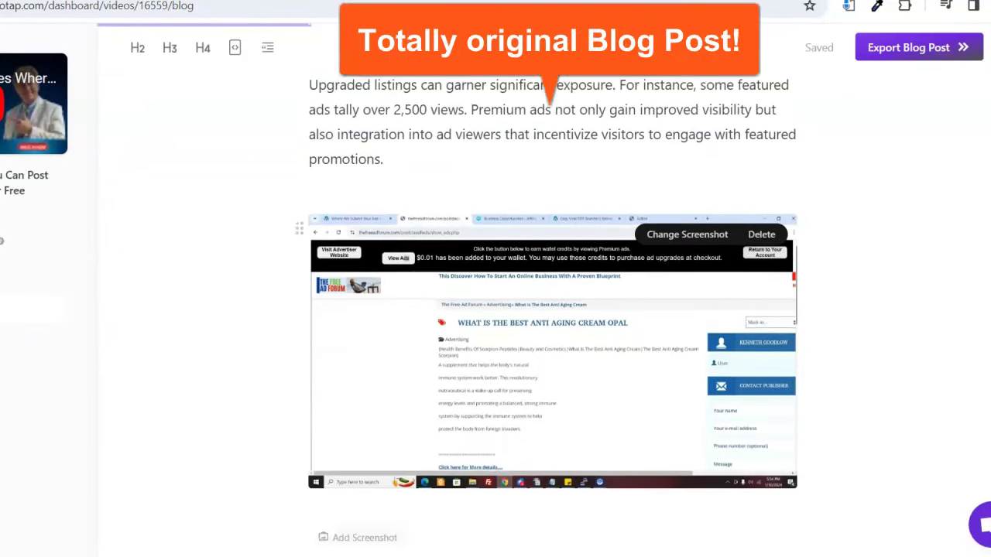
scroll(553, 310, "down", 2)
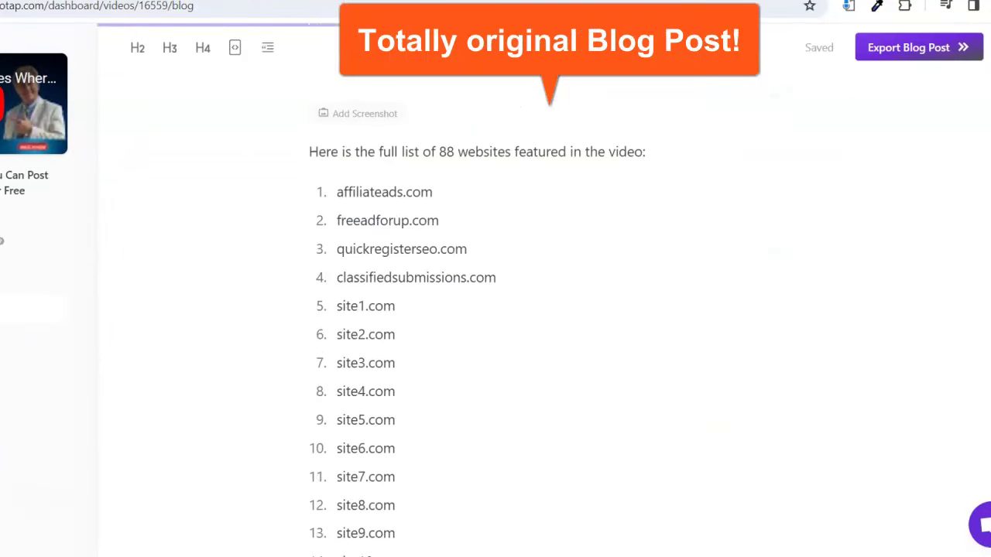
scroll(553, 309, "down", 20)
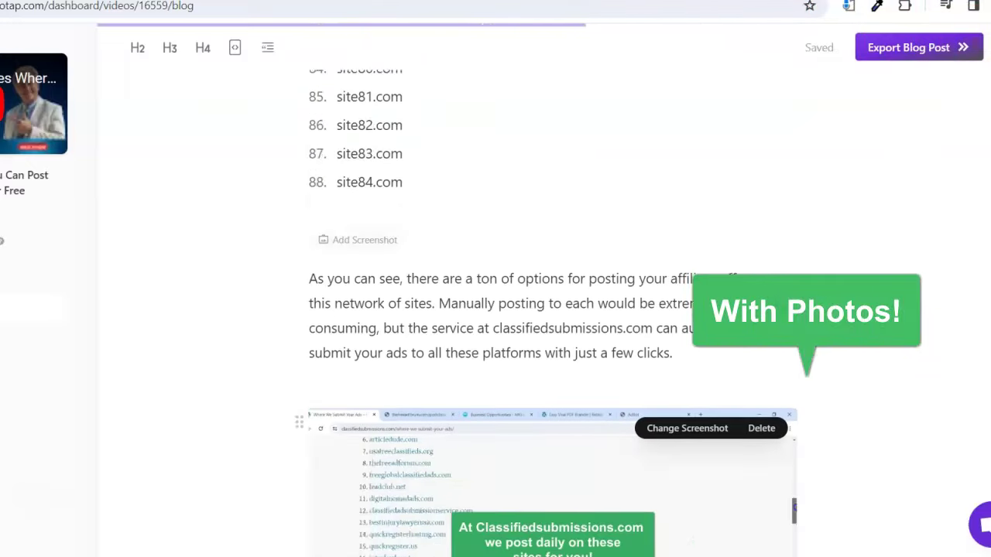
scroll(980, 100, "down", 3)
scroll(980, 100, "up", 20)
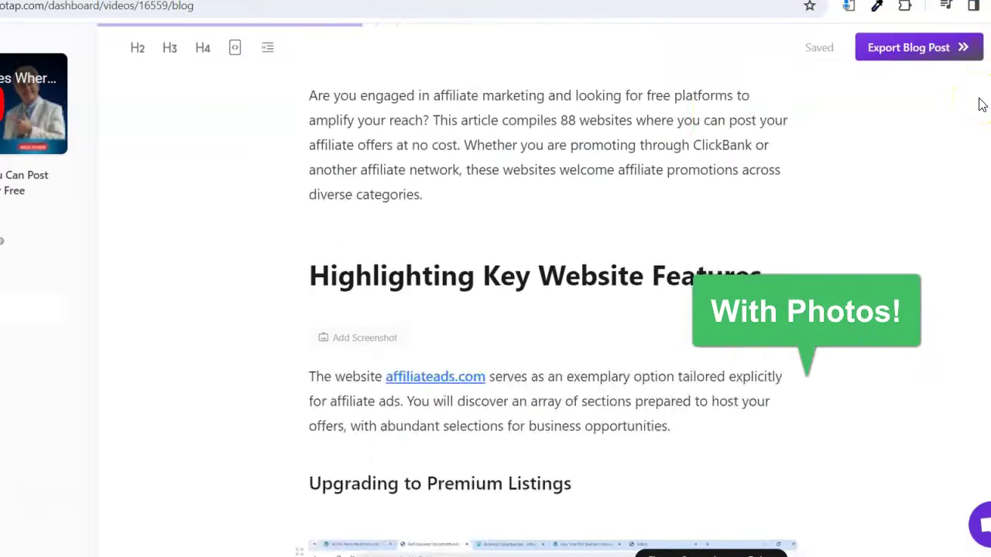
scroll(980, 101, "up", 8)
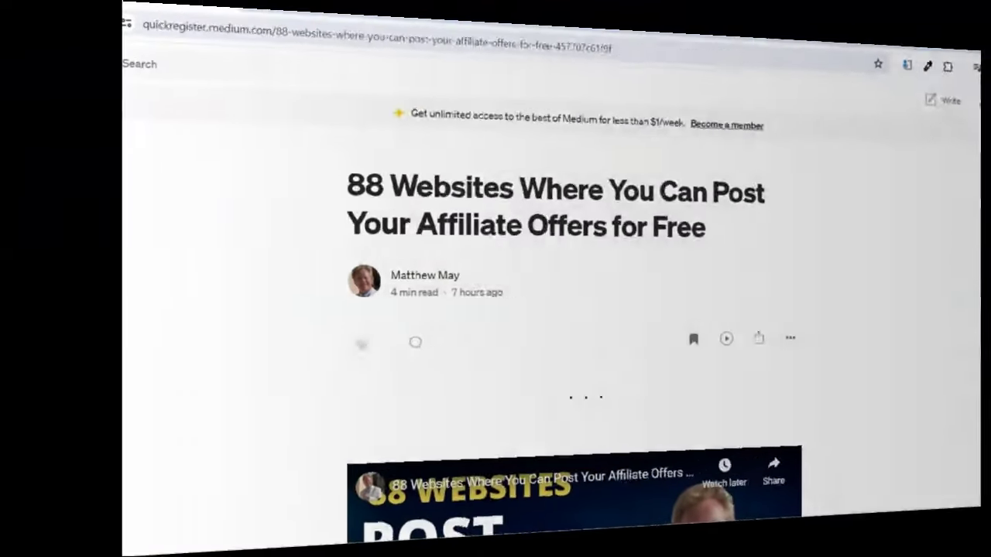
- Review the whole published Medium version of the 88 websites article, from its title to its last sections
scroll(486, 309, "down", 1)
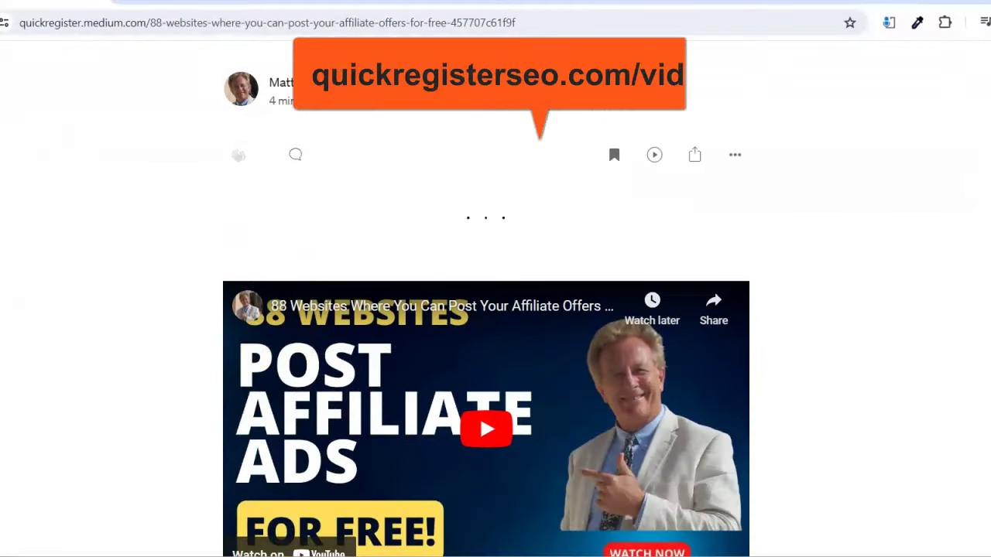
scroll(486, 310, "up", 2)
scroll(486, 310, "down", 1)
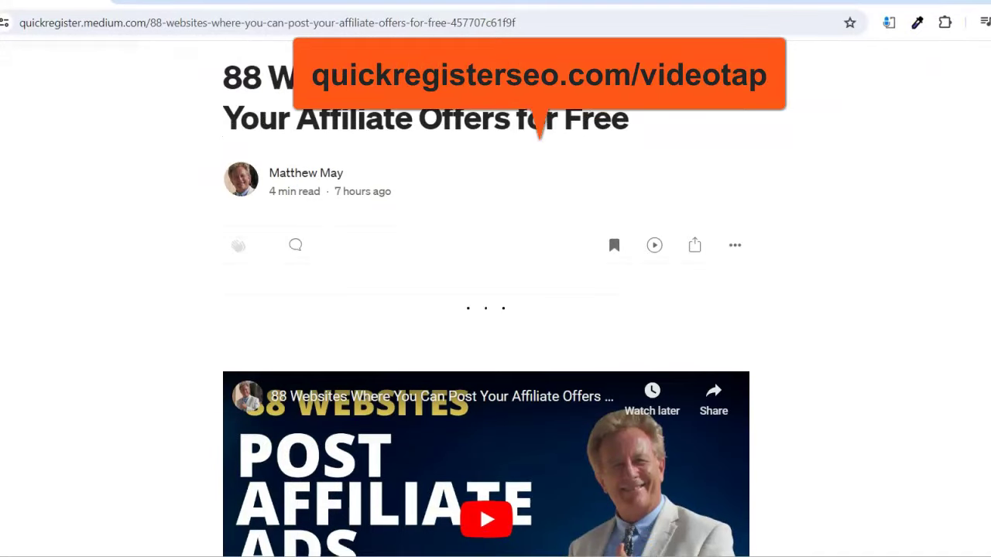
scroll(486, 309, "down", 5)
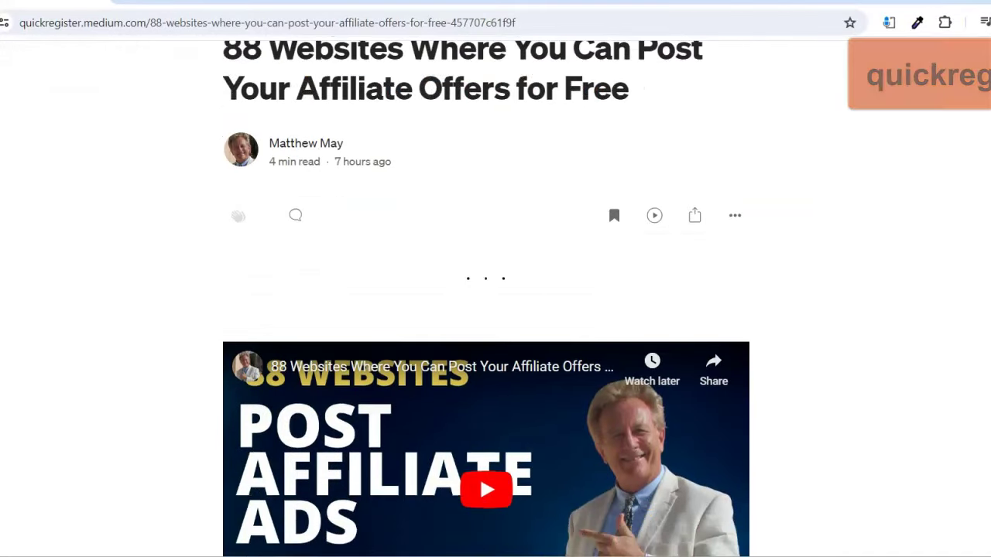
scroll(486, 310, "down", 10)
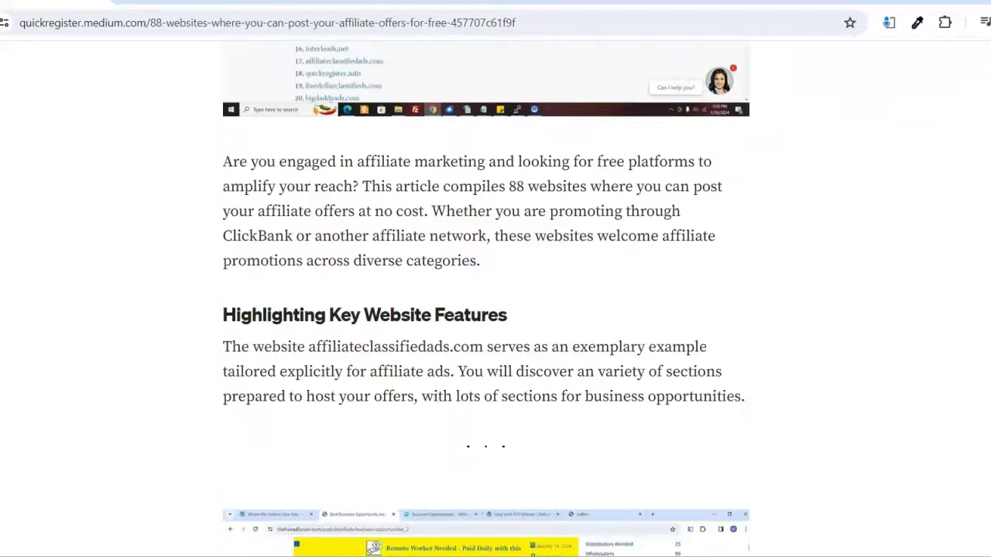
scroll(486, 310, "up", 15)
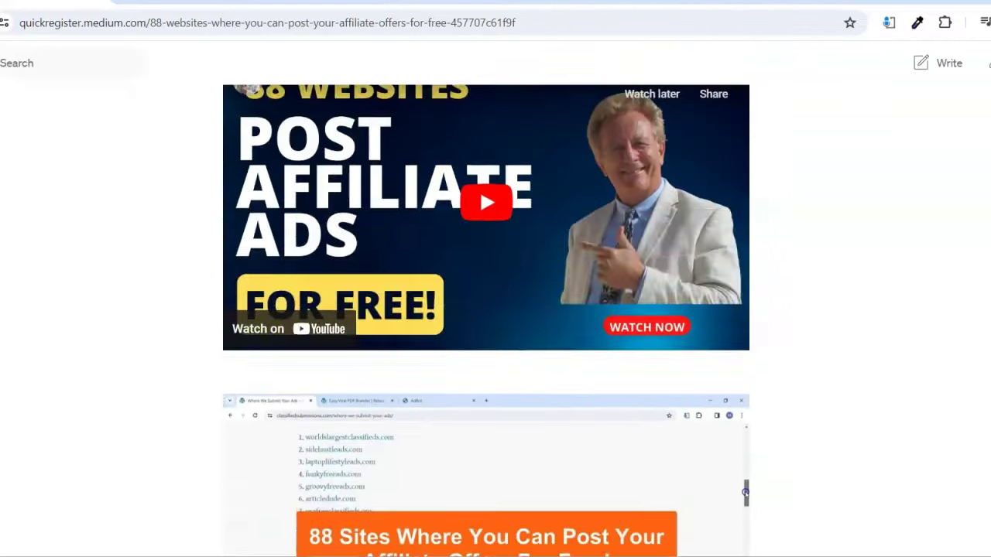
scroll(486, 309, "down", 2)
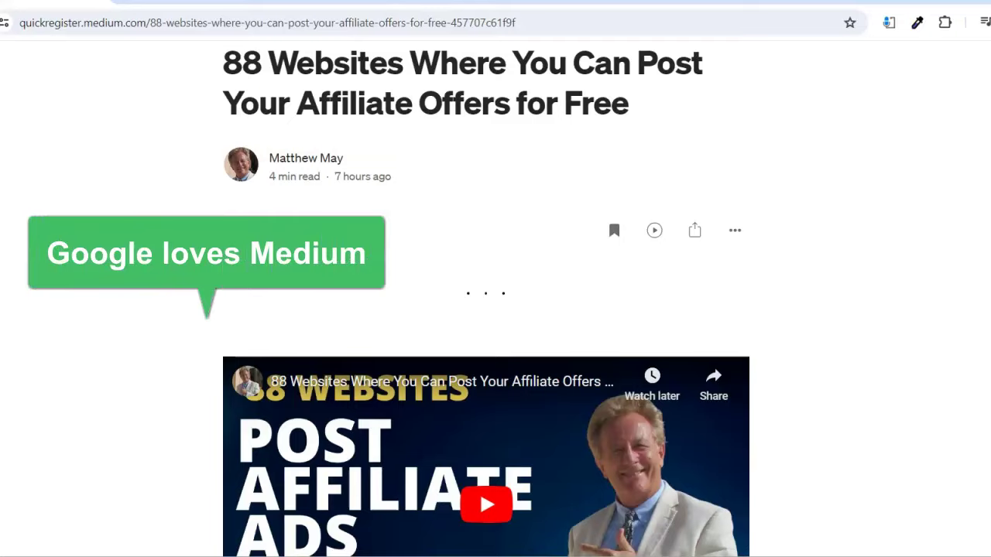
scroll(486, 310, "down", 10)
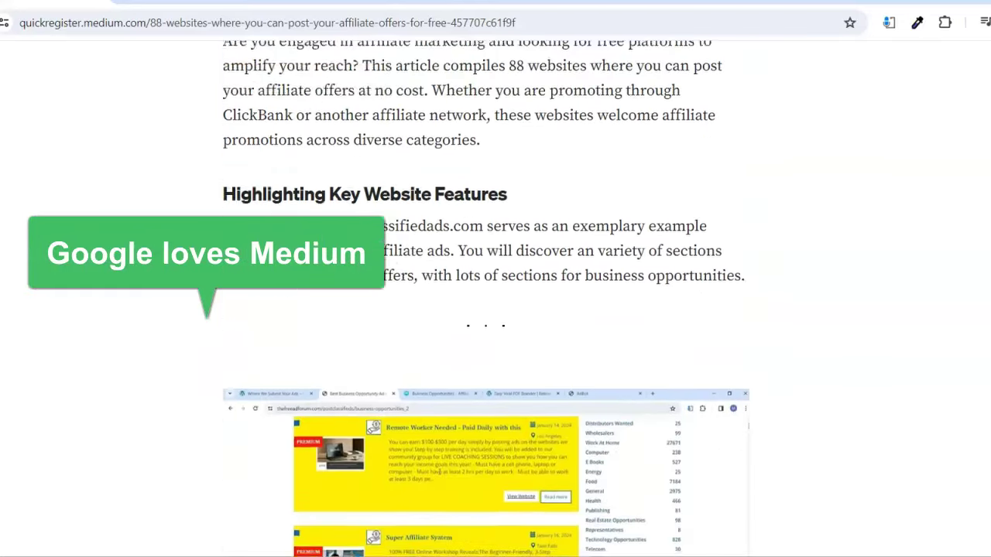
scroll(485, 310, "down", 6)
scroll(486, 309, "up", 20)
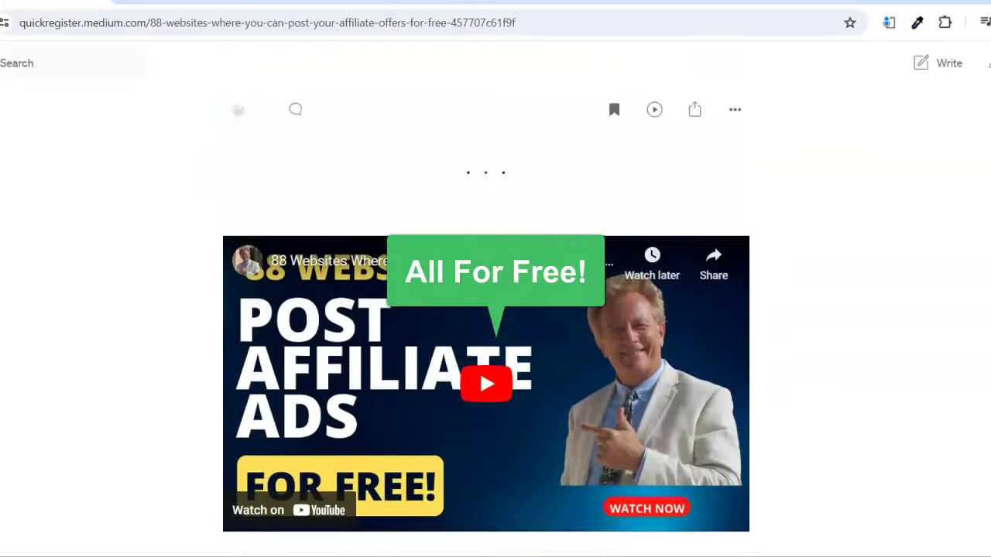
scroll(479, 159, "down", 3)
scroll(479, 159, "down", 10)
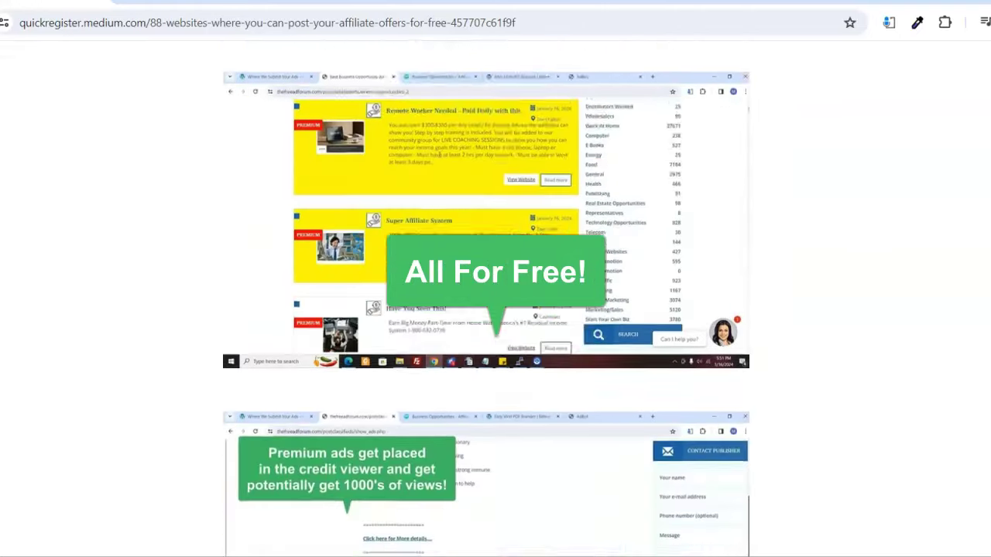
scroll(486, 310, "down", 6)
scroll(486, 309, "down", 20)
scroll(486, 310, "down", 9)
scroll(486, 310, "up", 16)
scroll(486, 310, "up", 11)
scroll(486, 310, "up", 12)
scroll(988, 199, "up", 12)
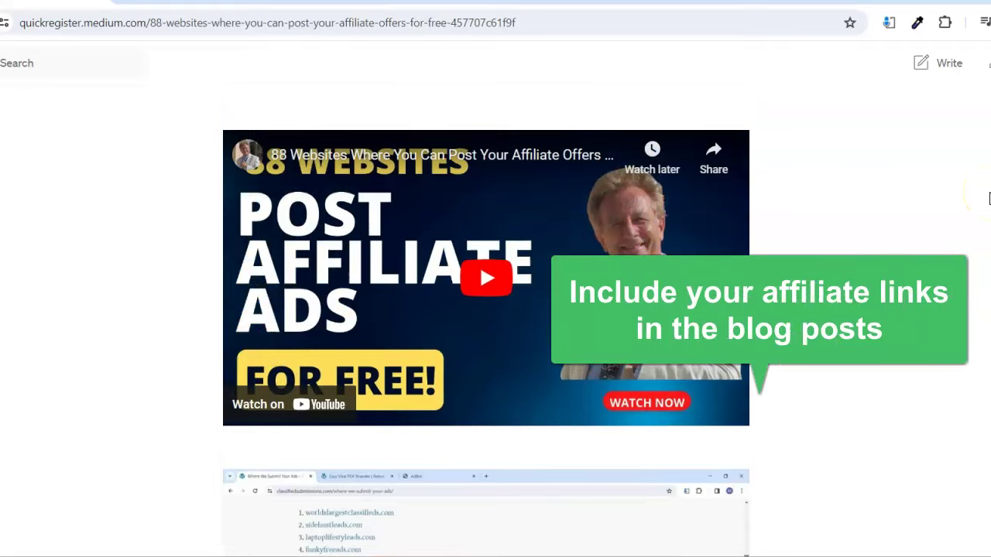
- Examine the opening of the Medium article again: the embedded video, the first screenshot and the introduction
scroll(988, 199, "down", 4)
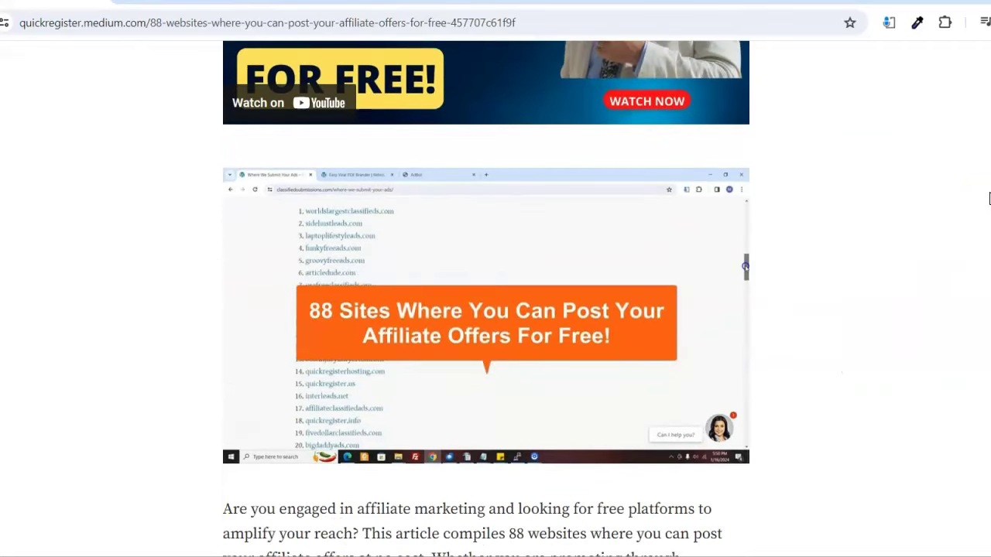
scroll(988, 199, "down", 1)
scroll(988, 199, "down", 2)
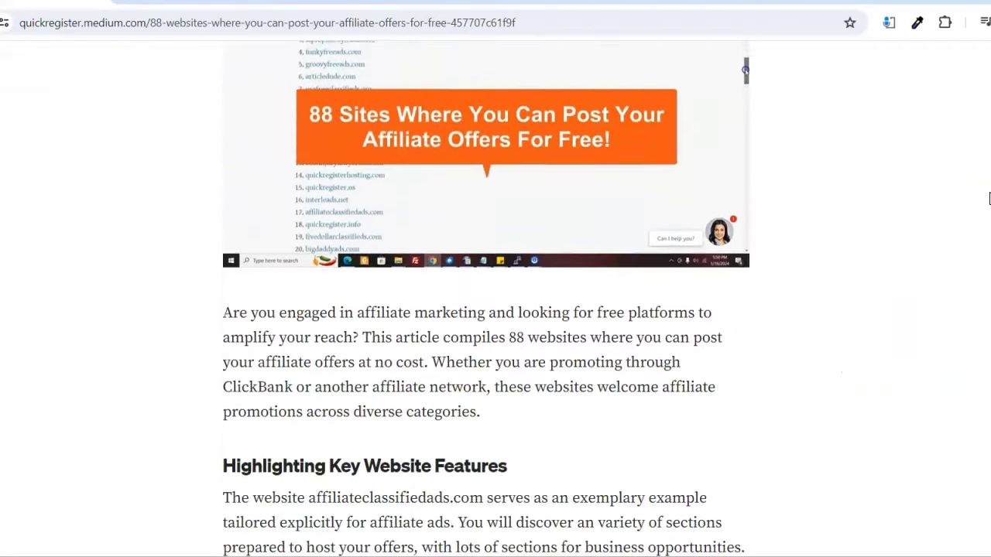
scroll(988, 199, "down", 2)
scroll(988, 199, "up", 2)
scroll(989, 199, "up", 6)
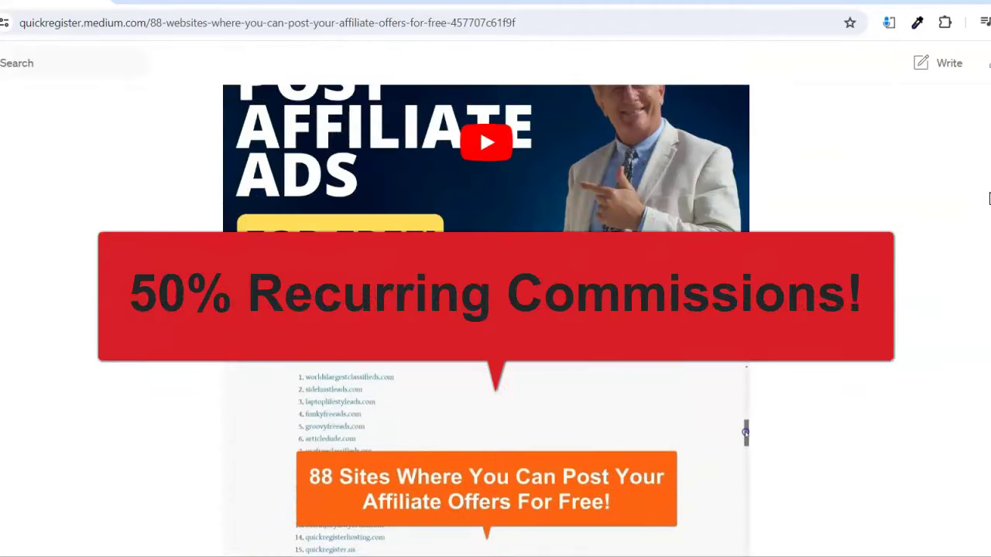
scroll(988, 199, "down", 1)
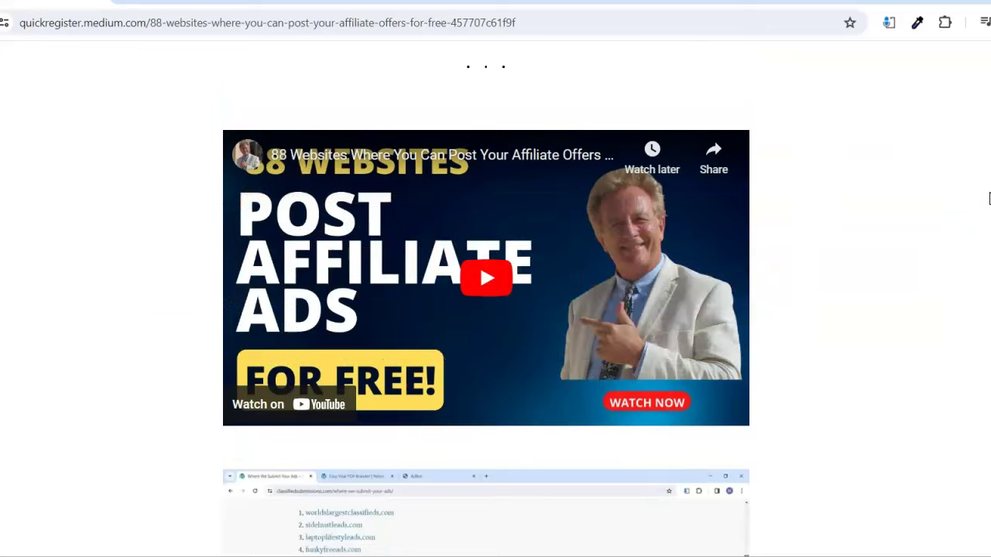
scroll(988, 198, "down", 5)
scroll(989, 199, "down", 5)
scroll(988, 199, "up", 7)
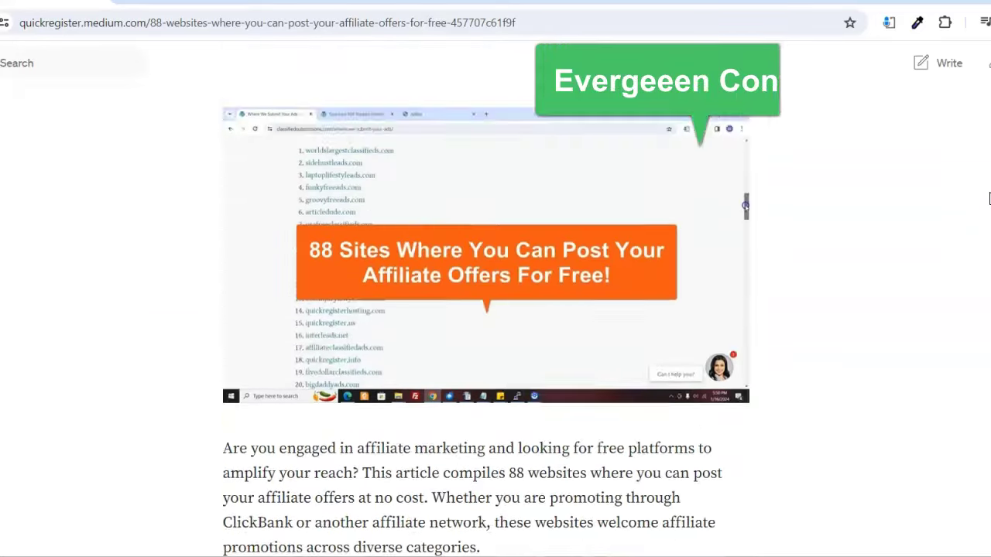
scroll(988, 199, "up", 2)
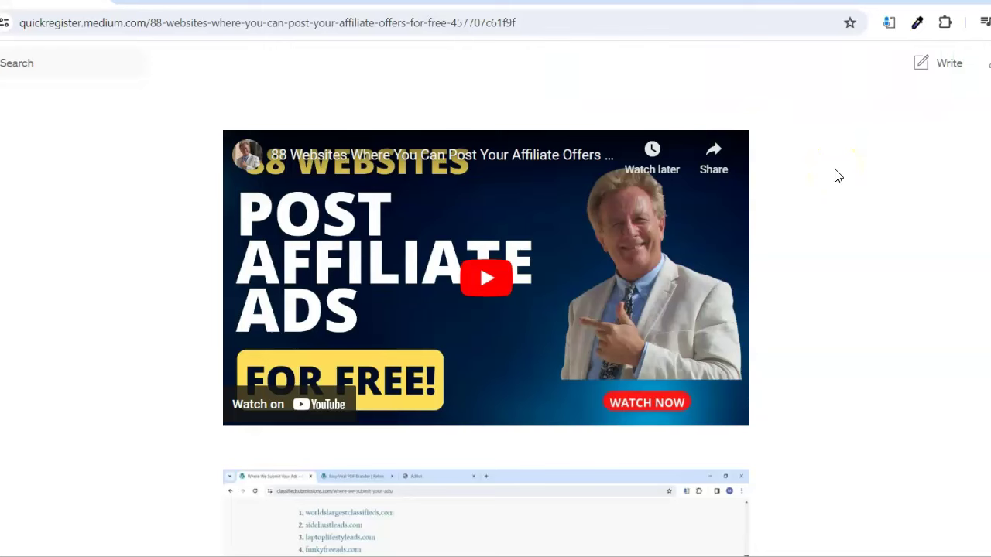
left_click(825, 172)
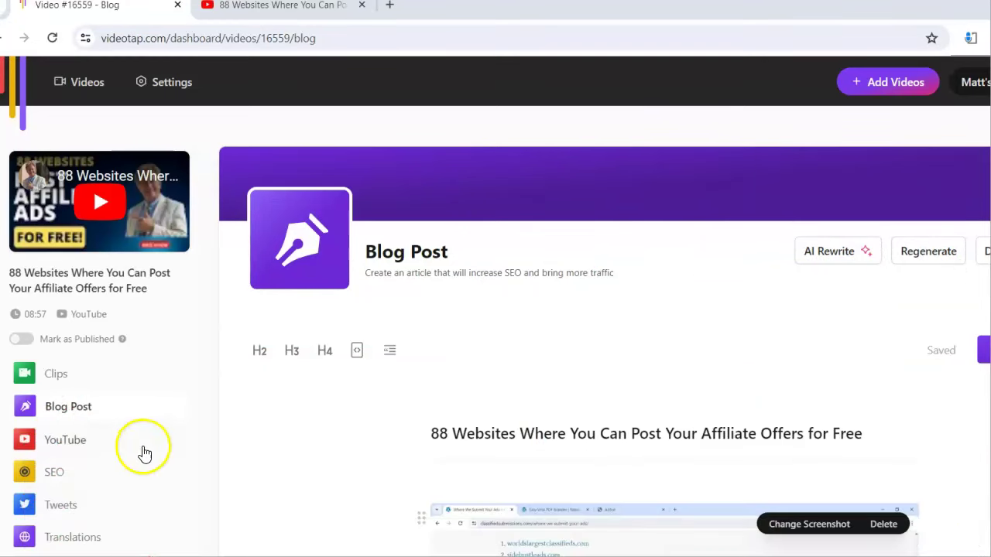
- Switch to the YouTube page of the 88 websites video and copy the video's share link
left_click(306, 15)
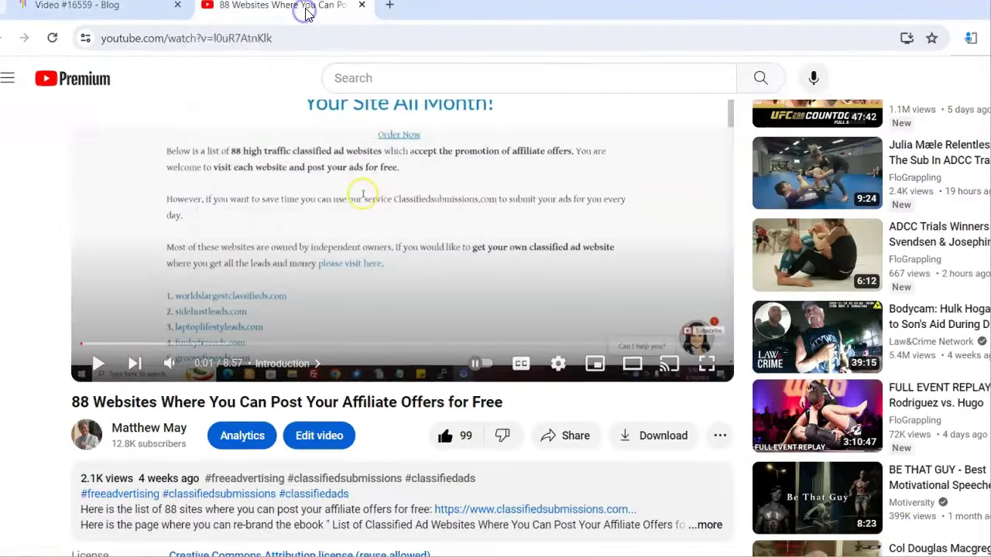
left_click(566, 436)
left_click(859, 385)
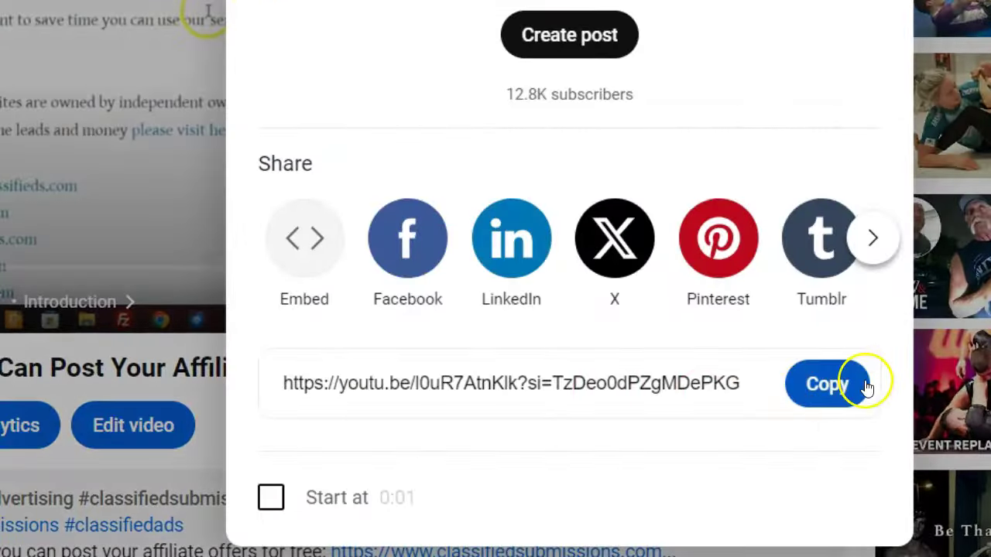
key("Escape")
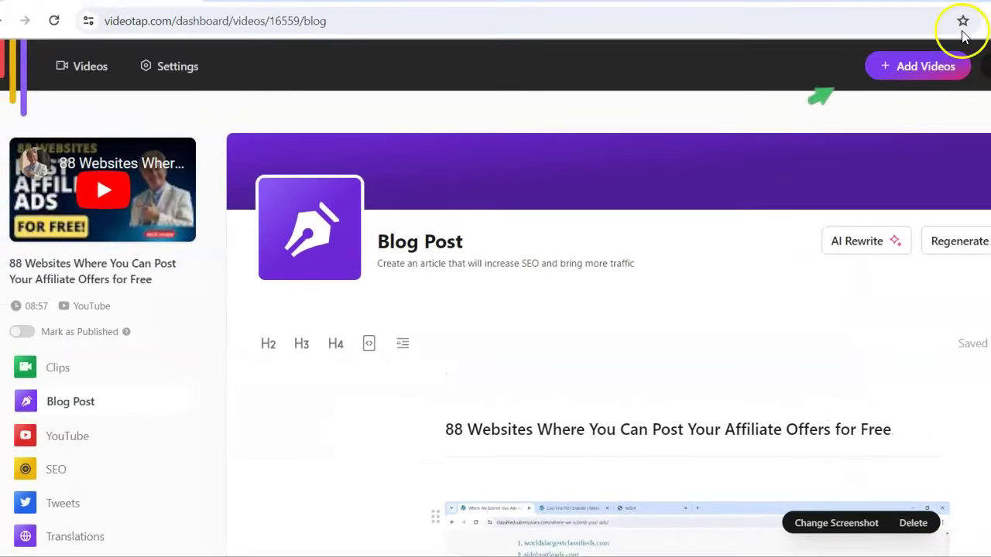
- In VideoTap, start adding a new video from YouTube and paste the copied share link as its URL
left_click(918, 67)
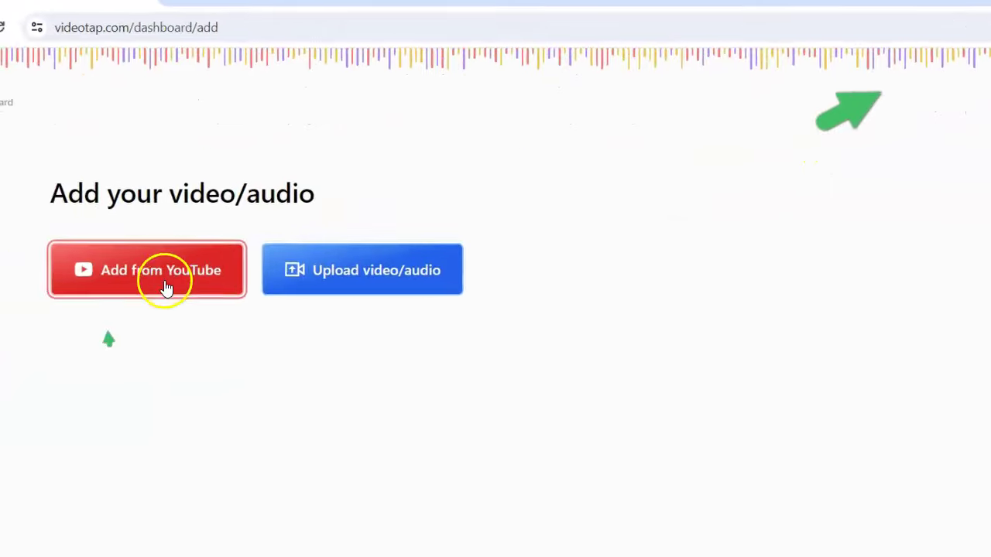
left_click(166, 287)
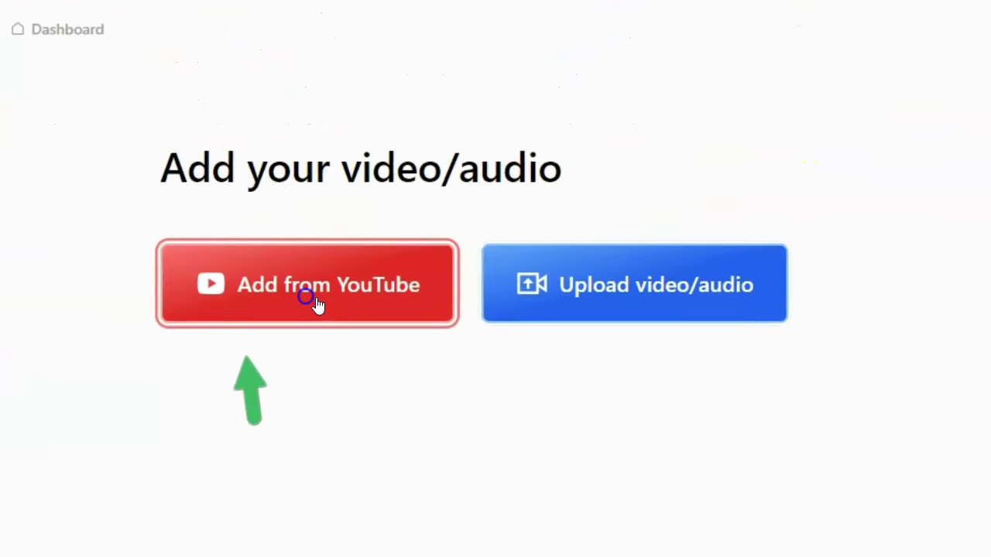
left_click(356, 432)
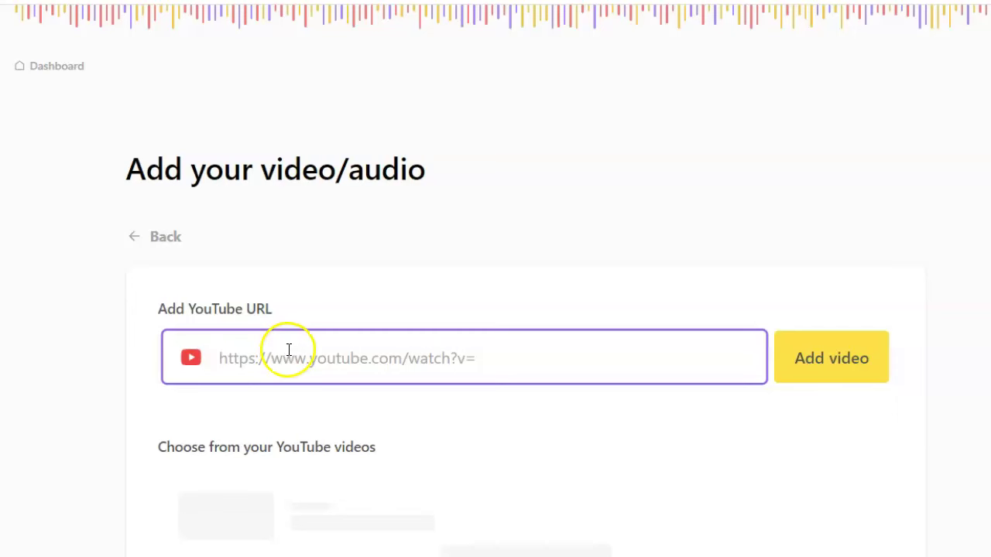
key("ctrl+v")
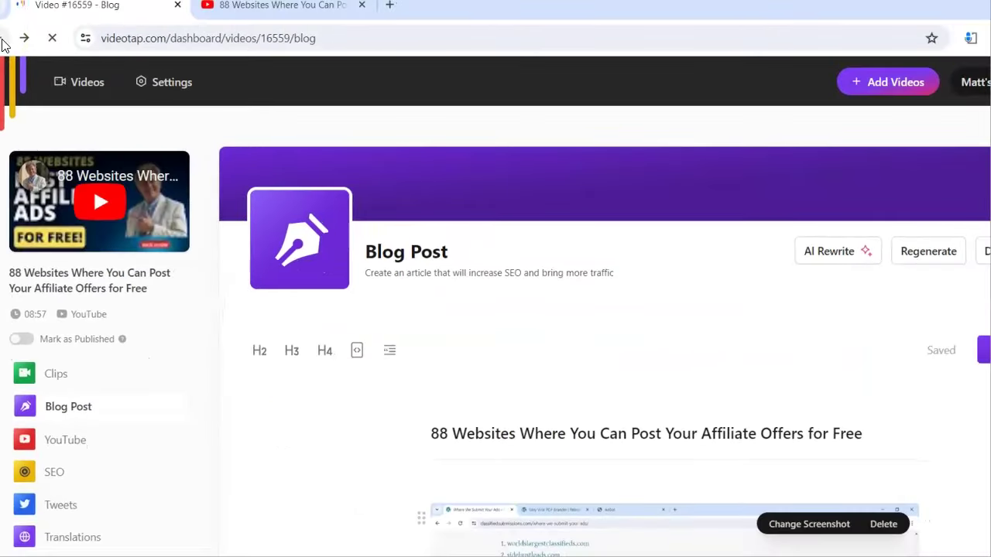
- Look over the start of the 88 websites blog post and inspect its AI Rewrite dialog, leaving it without rewriting the post
scroll(604, 309, "down", 7)
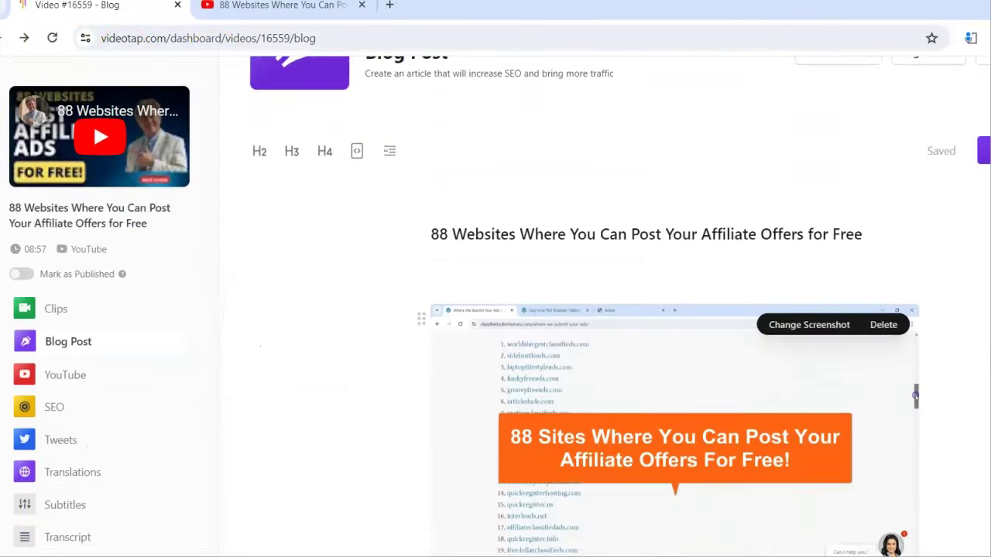
scroll(604, 310, "down", 3)
scroll(603, 309, "up", 3)
scroll(915, 375, "up", 4)
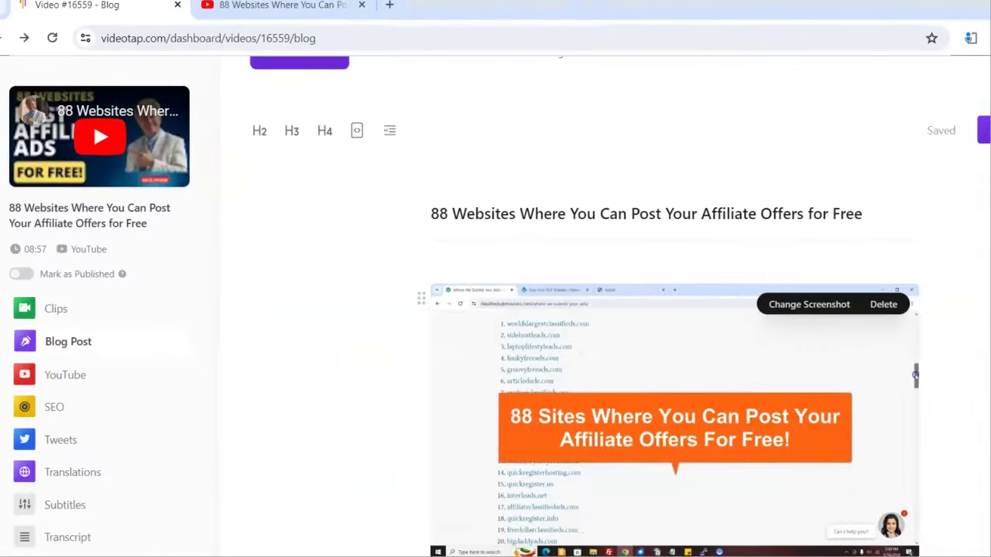
scroll(915, 375, "up", 3)
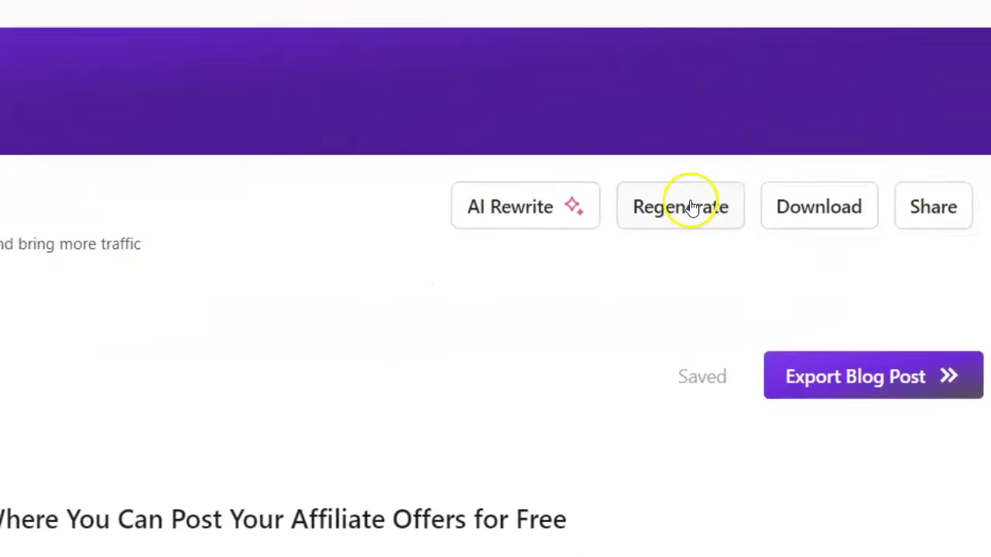
left_click(510, 210)
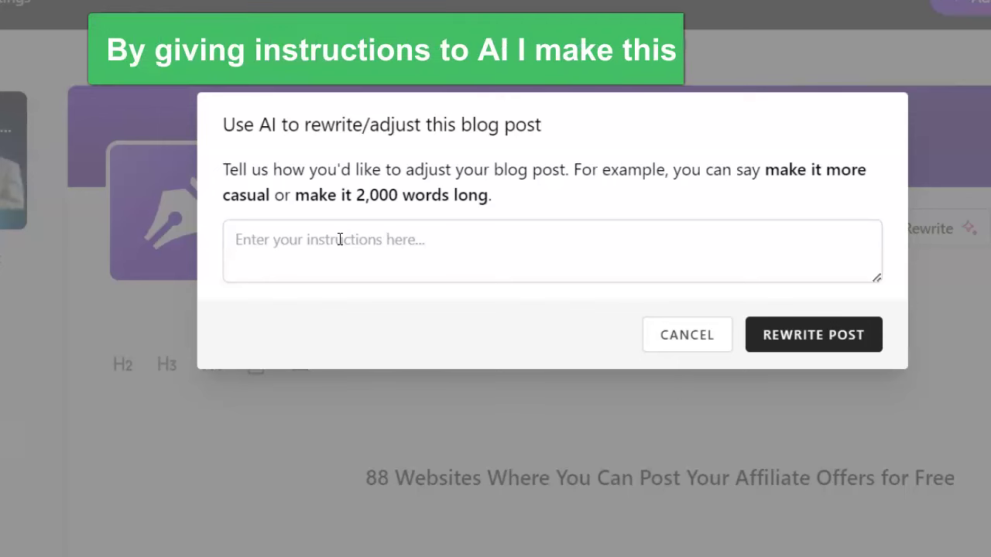
left_click(482, 244)
left_click(667, 335)
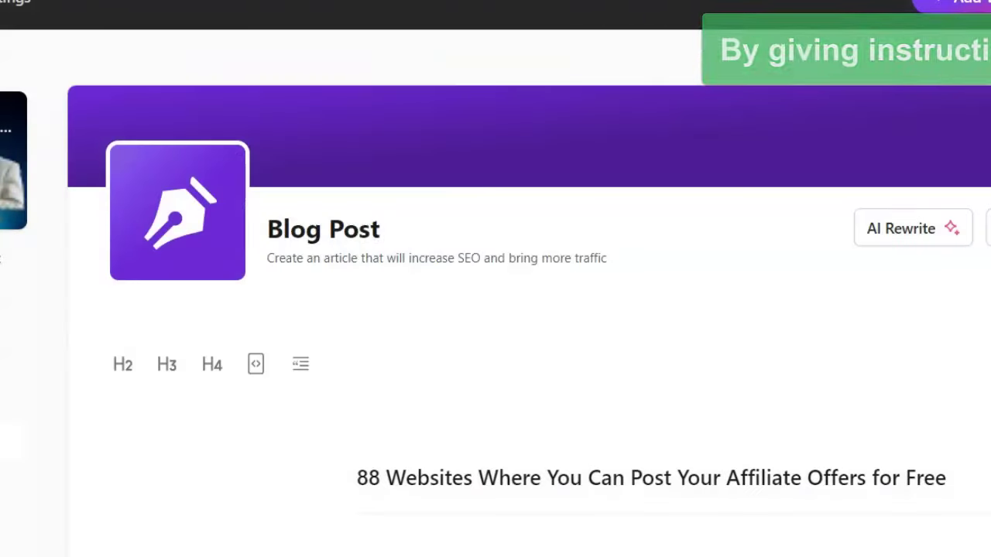
- Inspect the blog post's export options for HTML, Markdown, thumbnail and images, and leave them without exporting
scroll(495, 309, "down", 2)
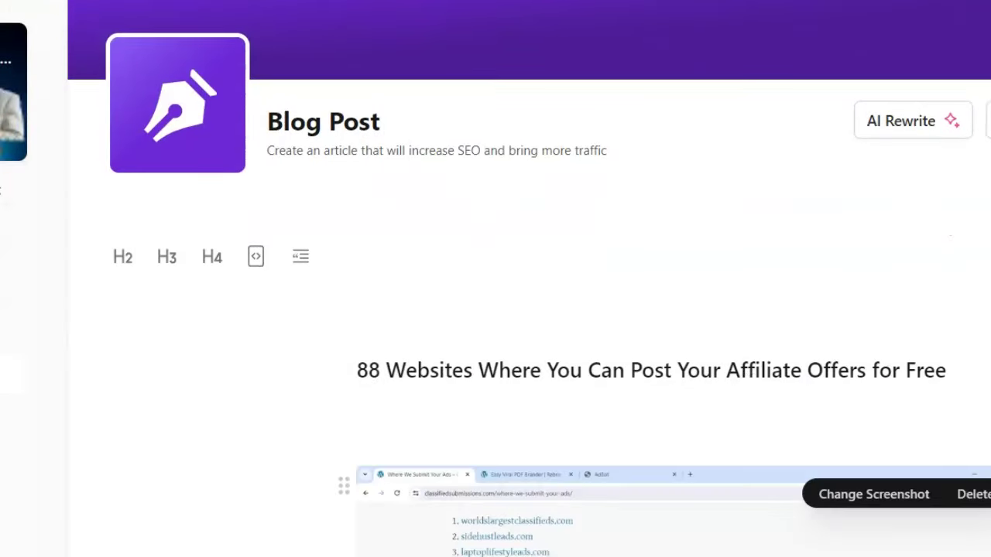
scroll(496, 309, "down", 2)
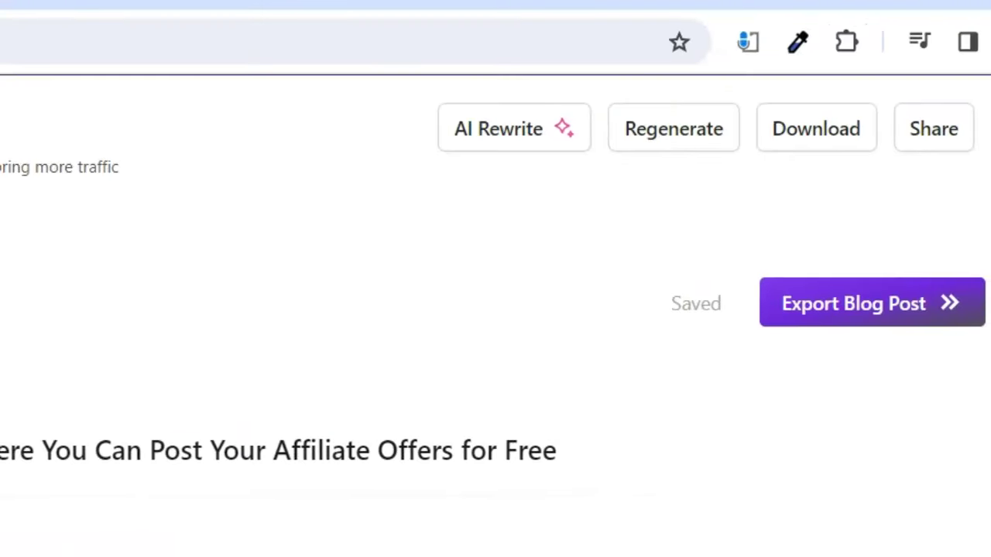
scroll(495, 310, "down", 3)
scroll(496, 310, "up", 2)
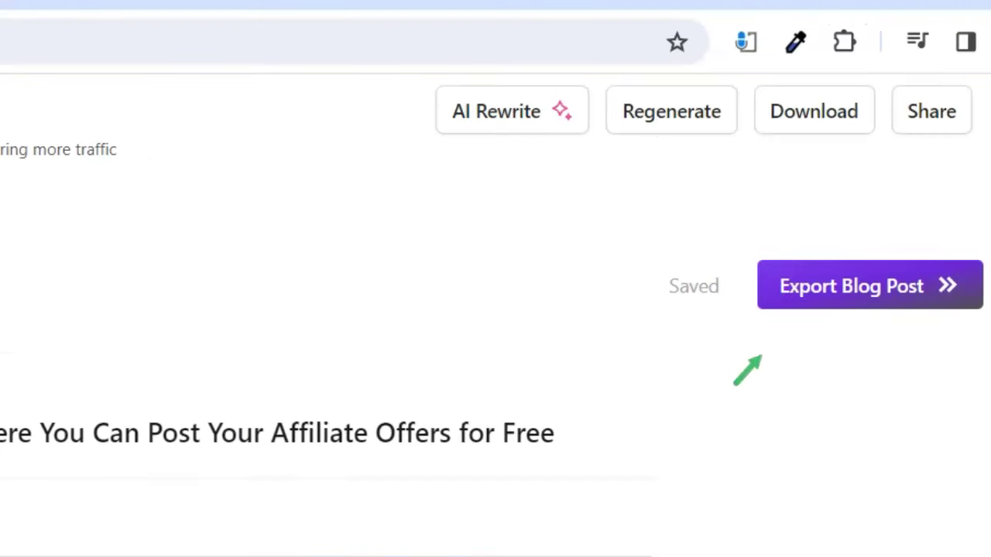
left_click(882, 291)
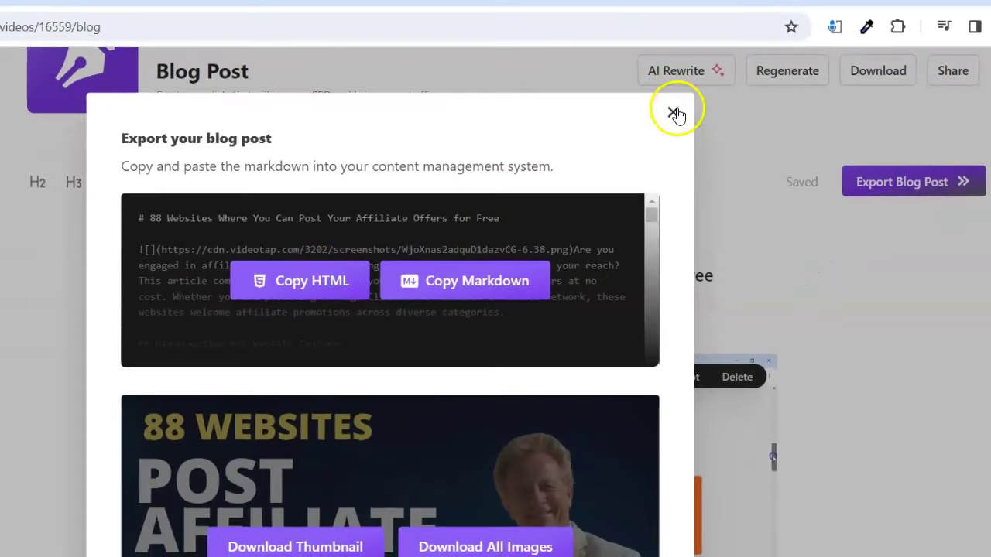
left_click(672, 111)
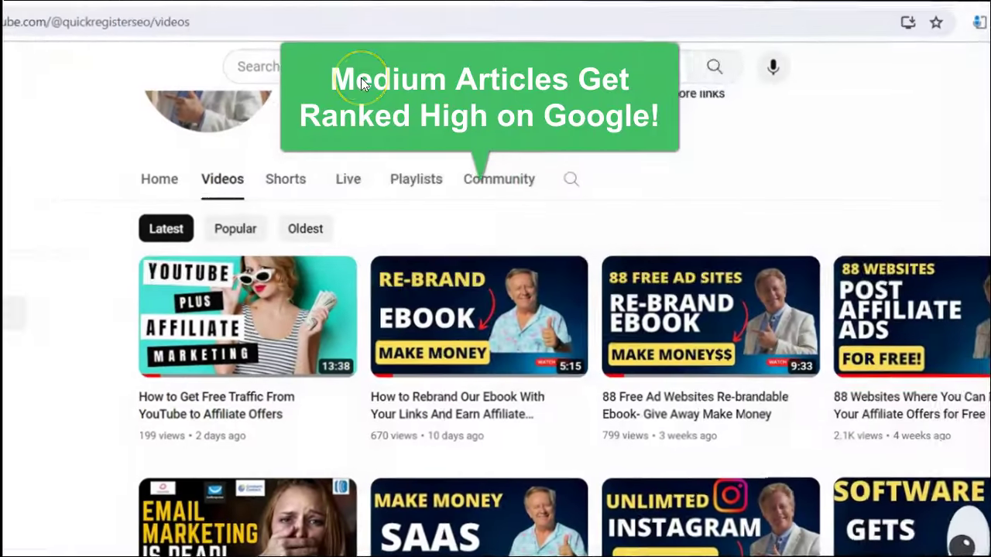
- On YouTube, open the video "88 Free Ad Websites Re-brandable Ebook- Give Away Make Money", pause it and copy its share link
mouse_move(696, 424)
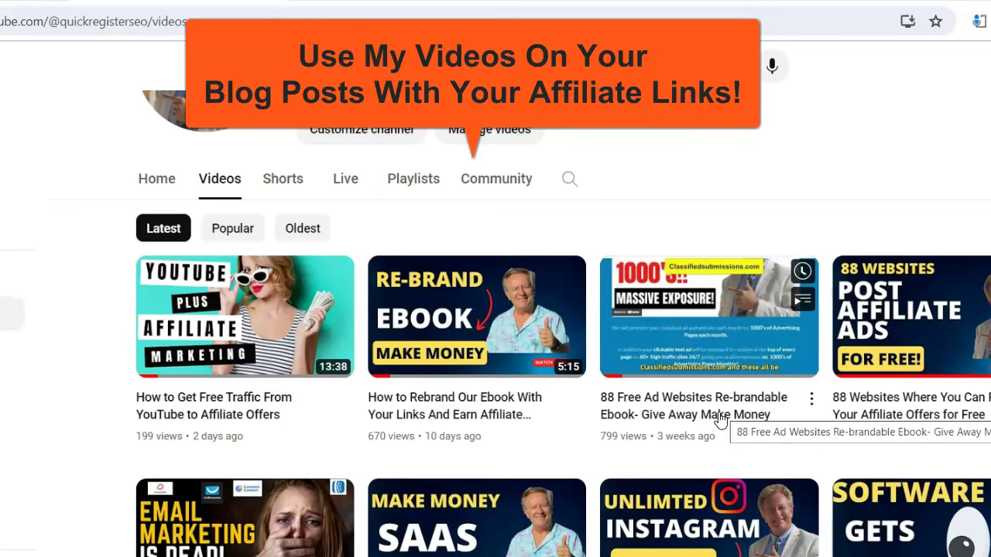
left_click(719, 418)
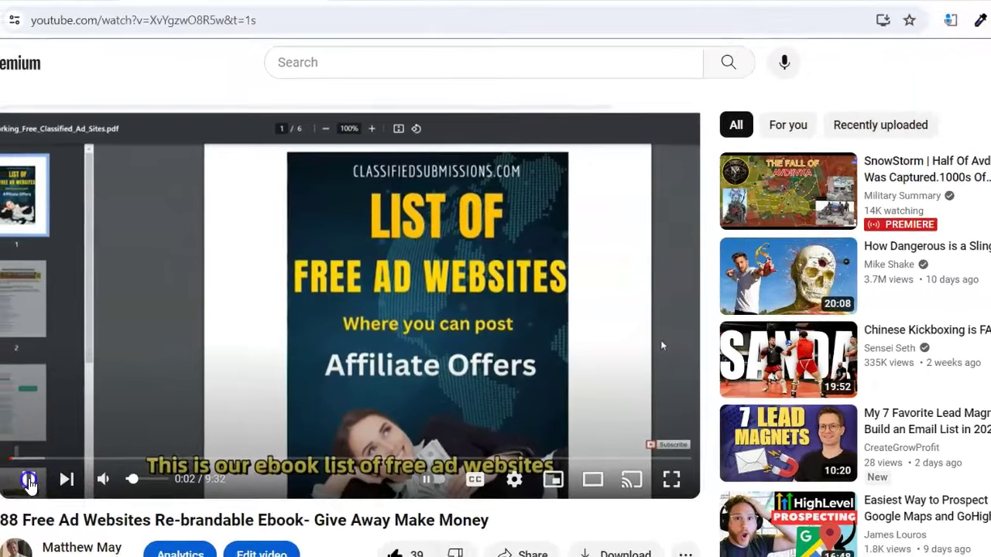
left_click(28, 481)
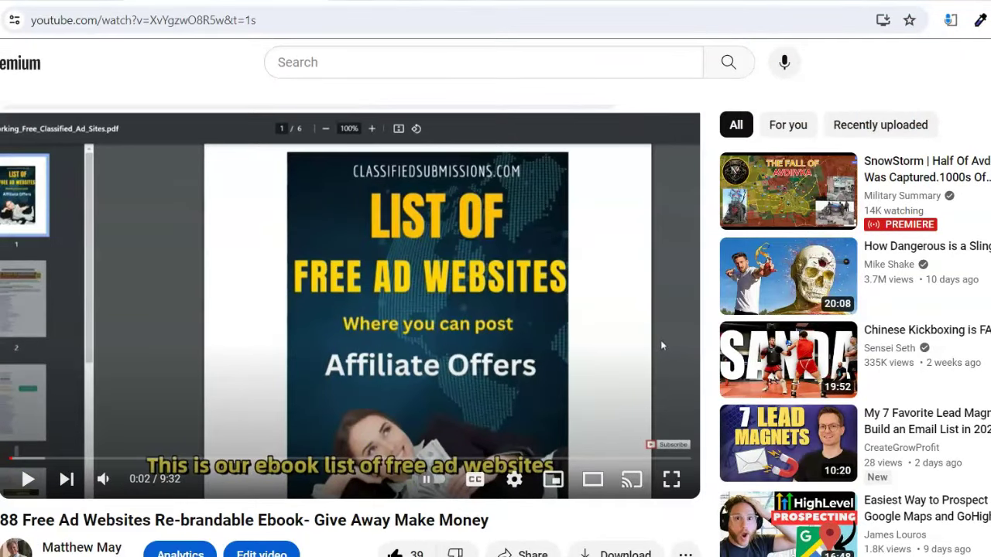
scroll(662, 346, "down", 3)
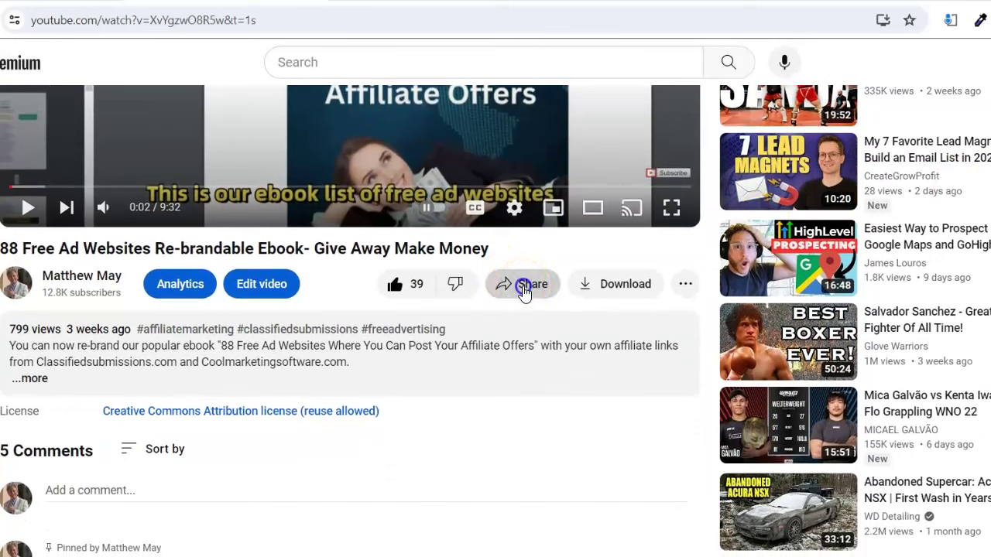
left_click(523, 285)
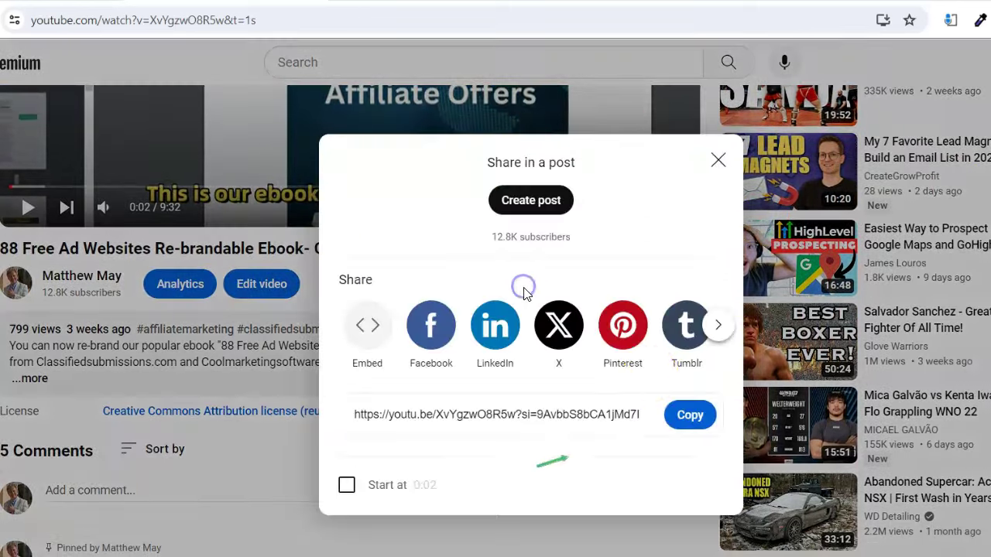
left_click(691, 414)
left_click(719, 159)
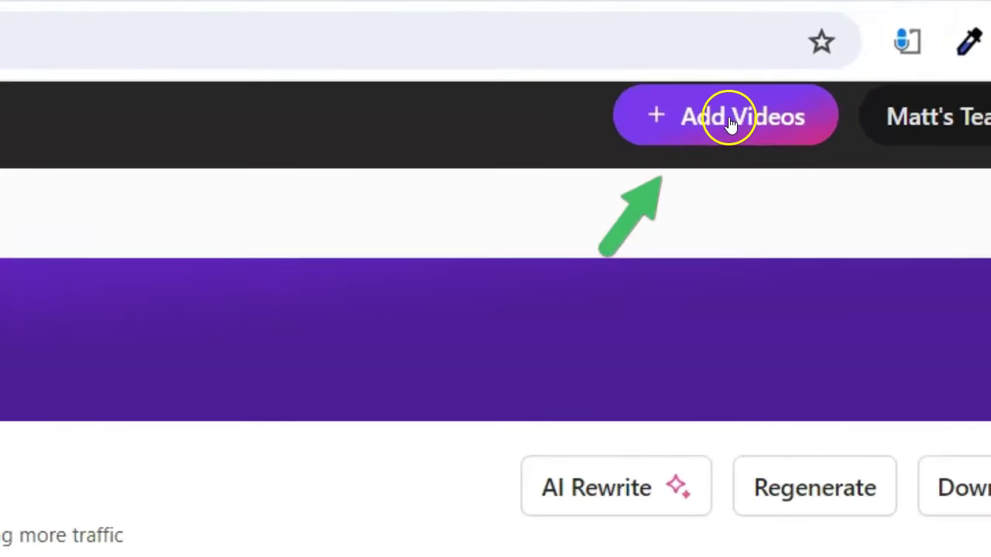
- In VideoTap, add a new video from YouTube with the copied share link and start its processing
left_click(871, 58)
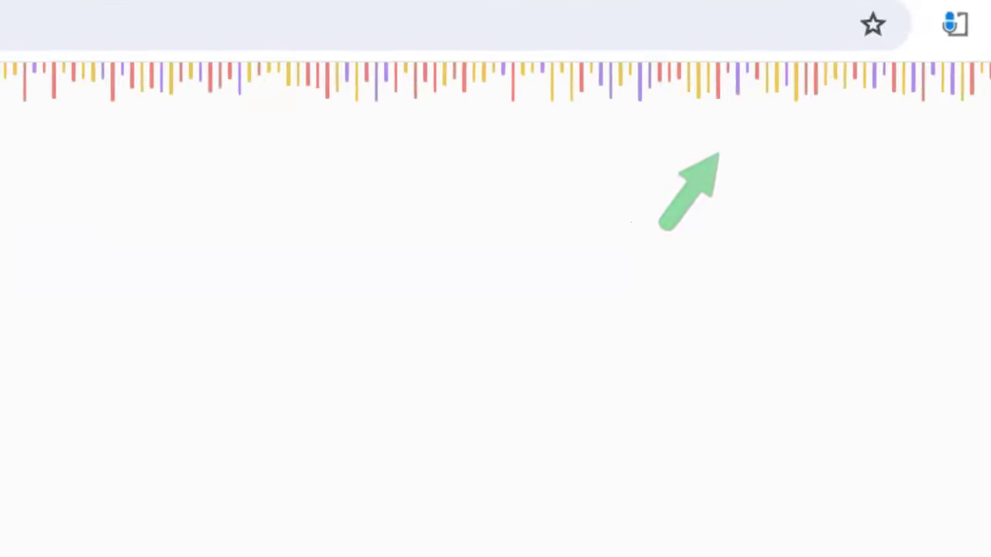
left_click(49, 232)
left_click(201, 300)
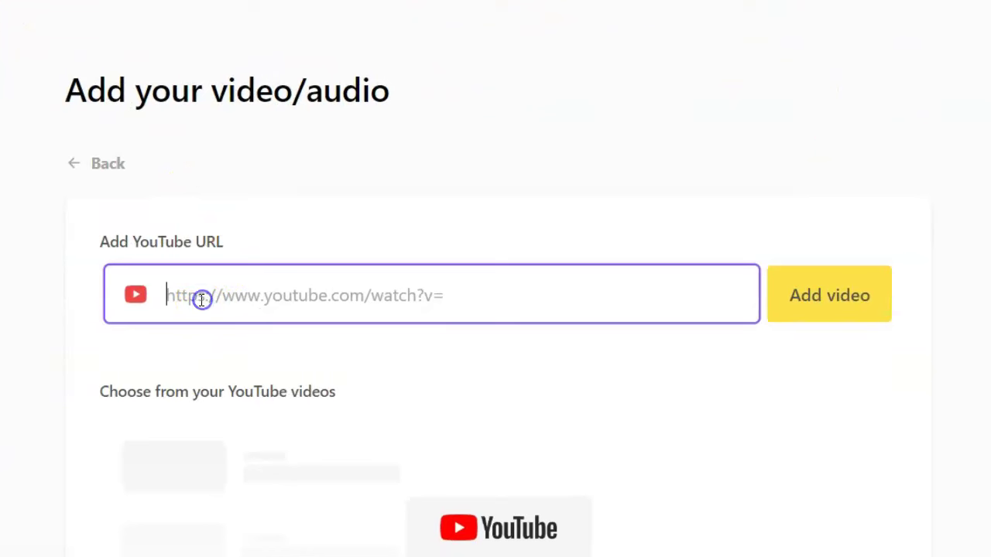
key("ctrl+v")
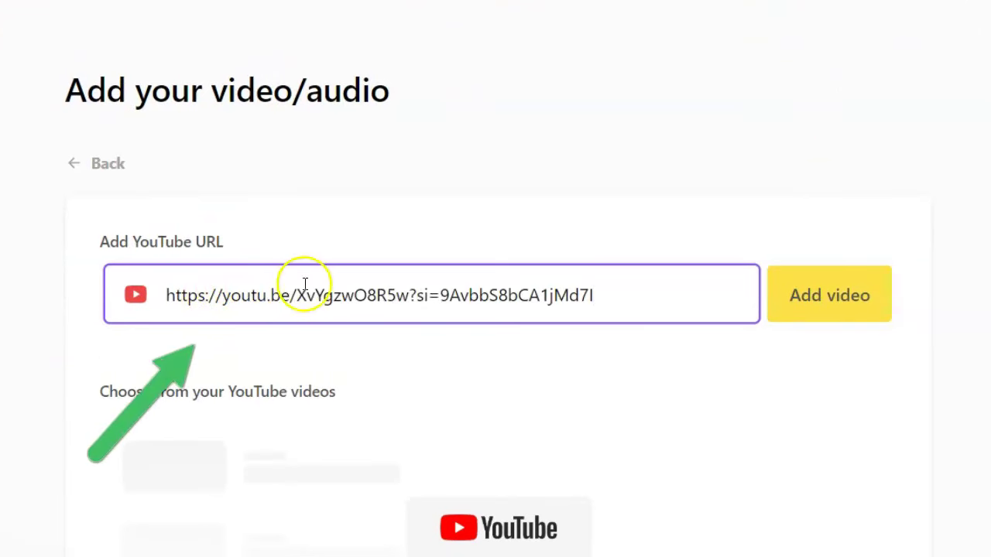
left_click(840, 295)
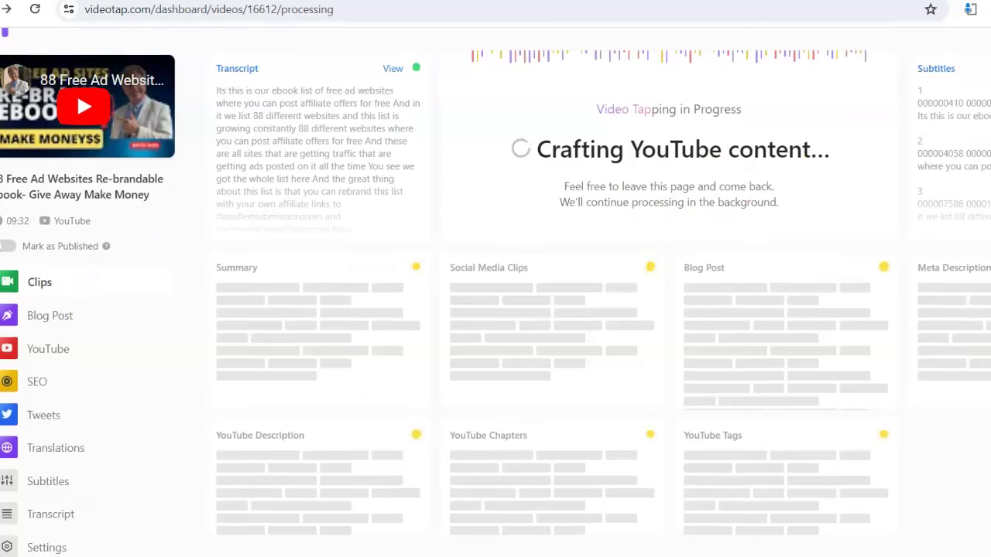
scroll(921, 147, "down", 1)
scroll(496, 265, "down", 1)
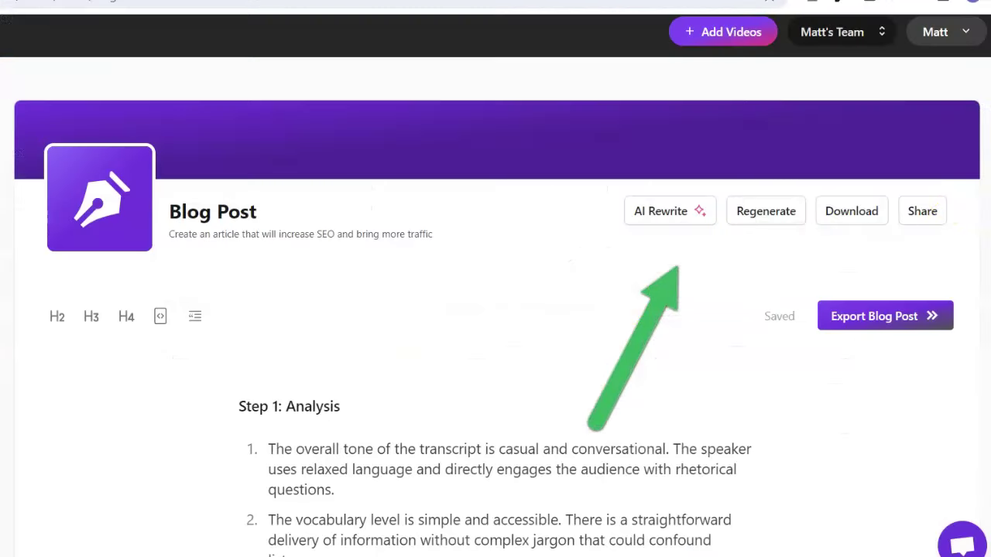
- Review the opening analysis of the newly generated blog post and check its AI Rewrite dialog, leaving it without rewriting
scroll(495, 309, "down", 3)
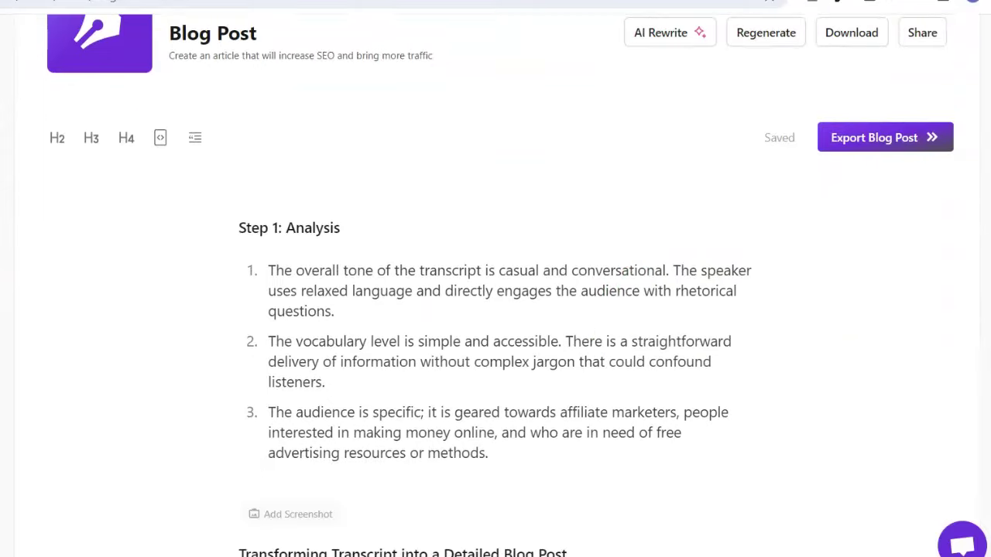
scroll(496, 310, "down", 3)
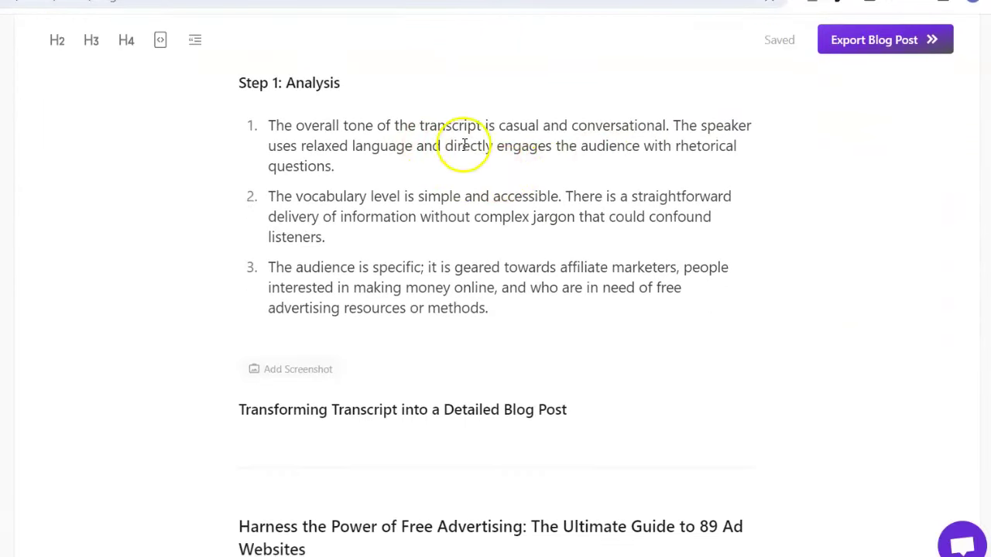
scroll(495, 309, "up", 4)
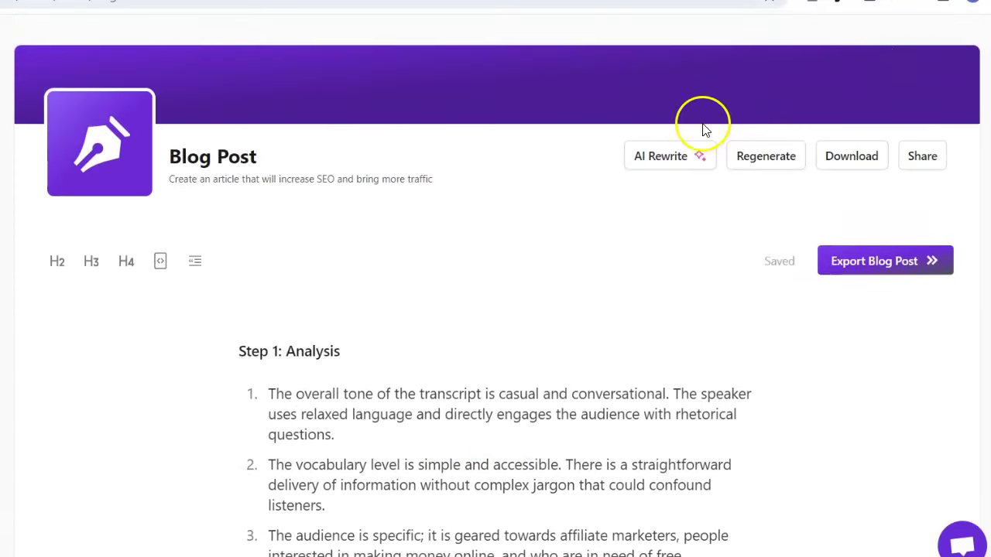
left_click(660, 159)
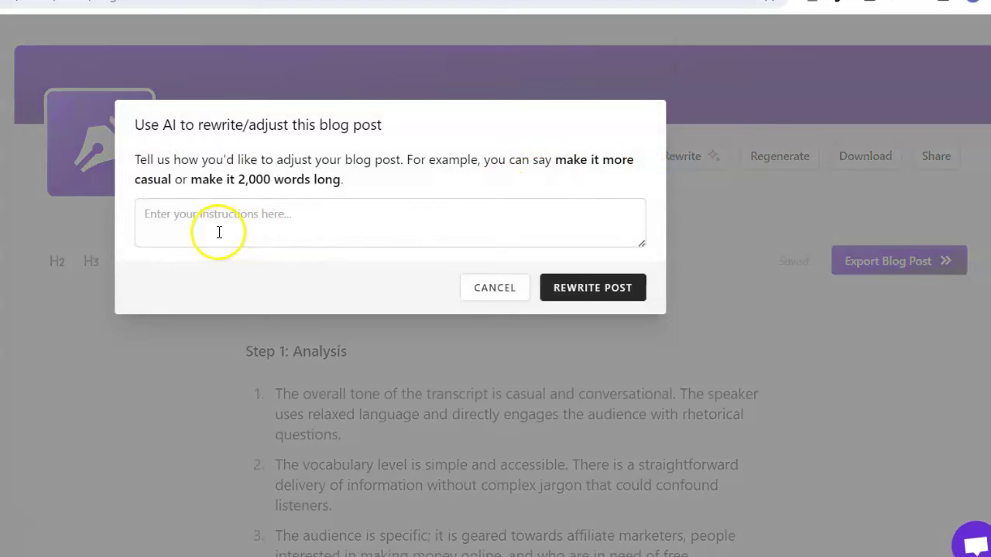
left_click(487, 288)
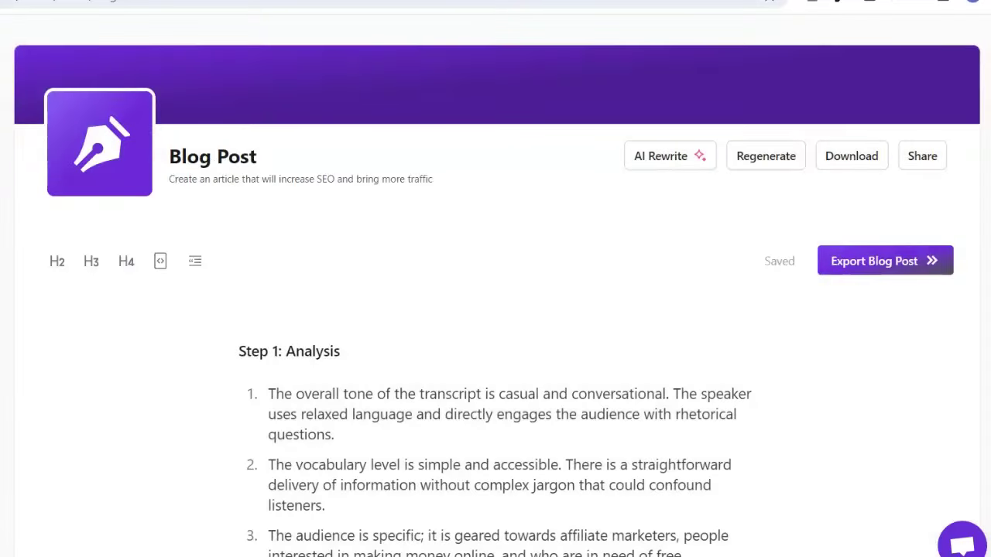
- Add a screenshot from the video beneath the heading "The Rebrandable eBook - Your Secret Marketing Weapon"
scroll(496, 310, "down", 8)
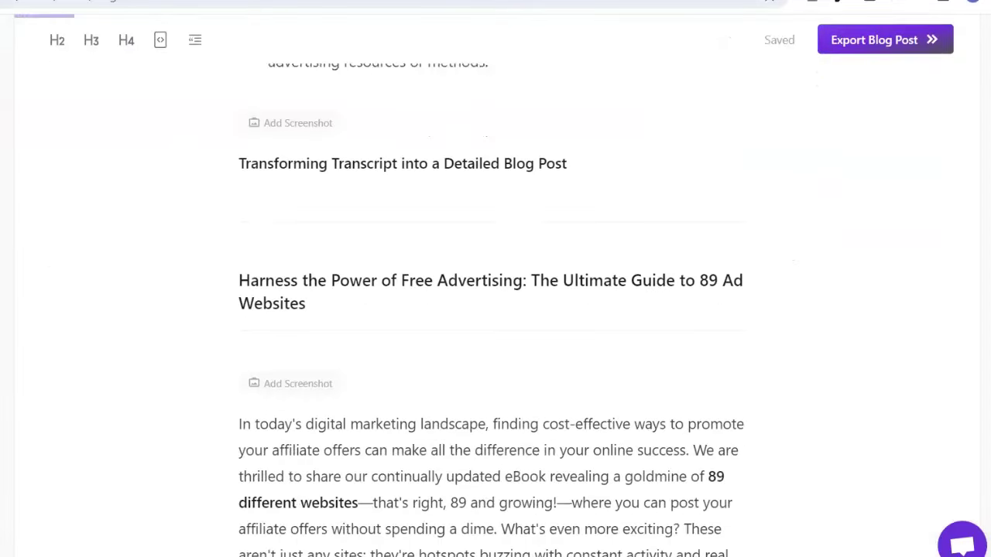
scroll(496, 310, "up", 1)
scroll(495, 309, "down", 2)
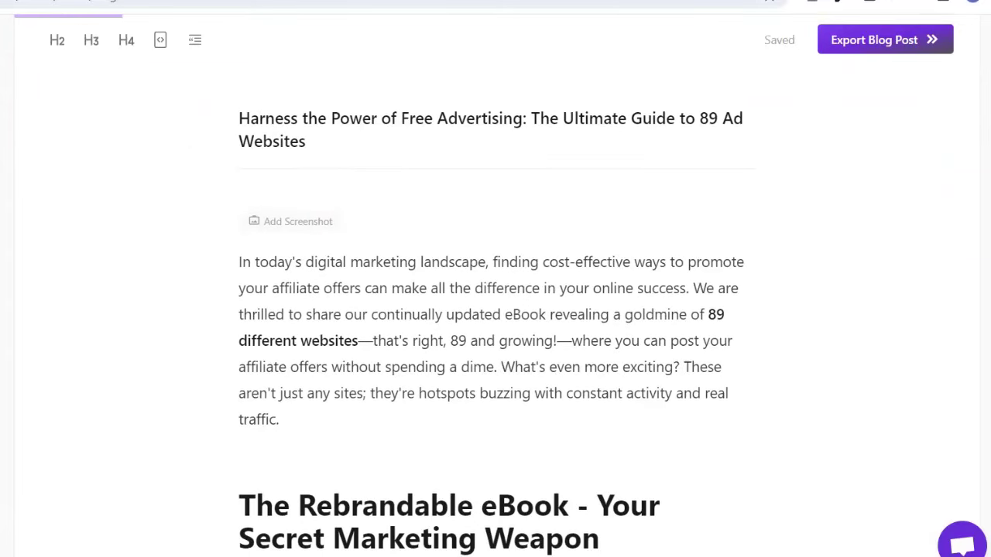
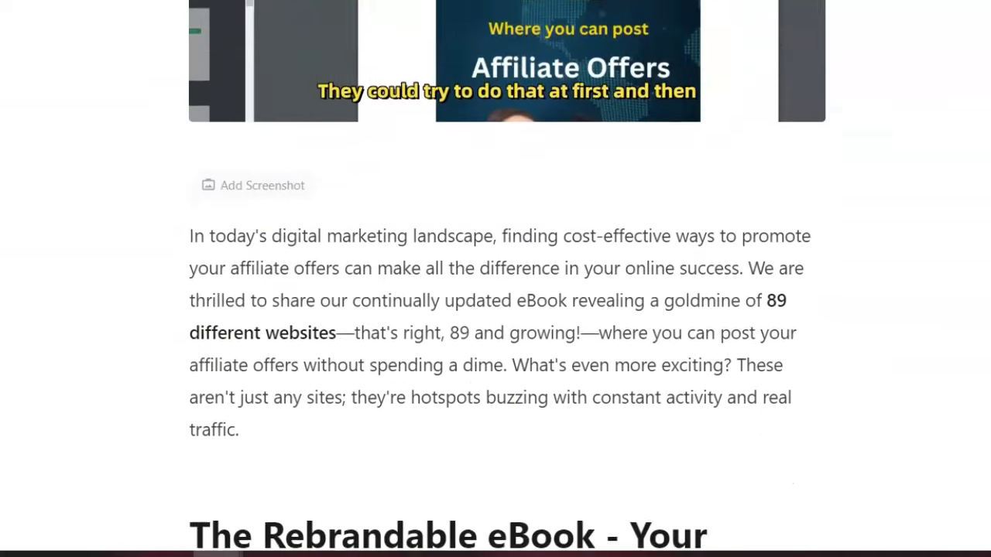
scroll(507, 278, "down", 3)
scroll(493, 279, "down", 2)
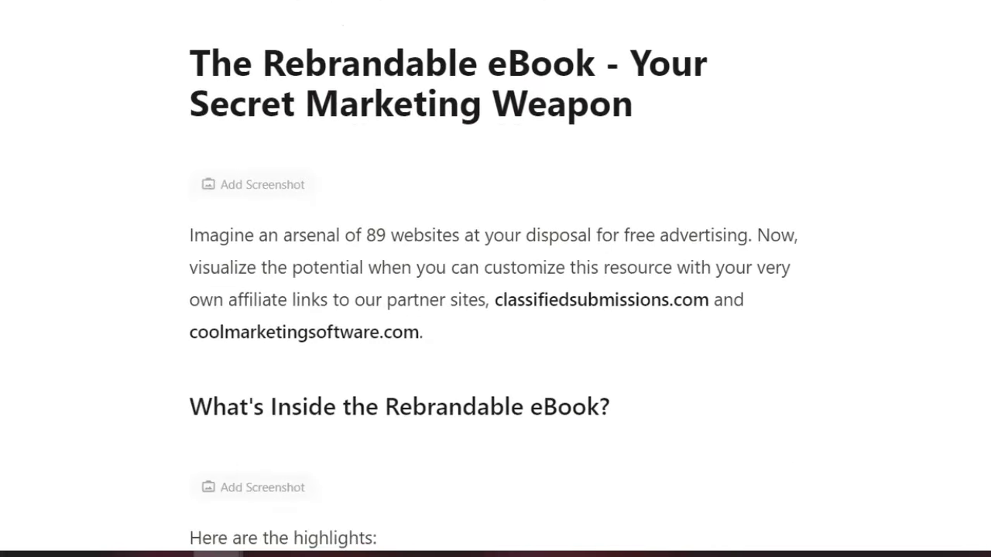
scroll(495, 278, "down", 1)
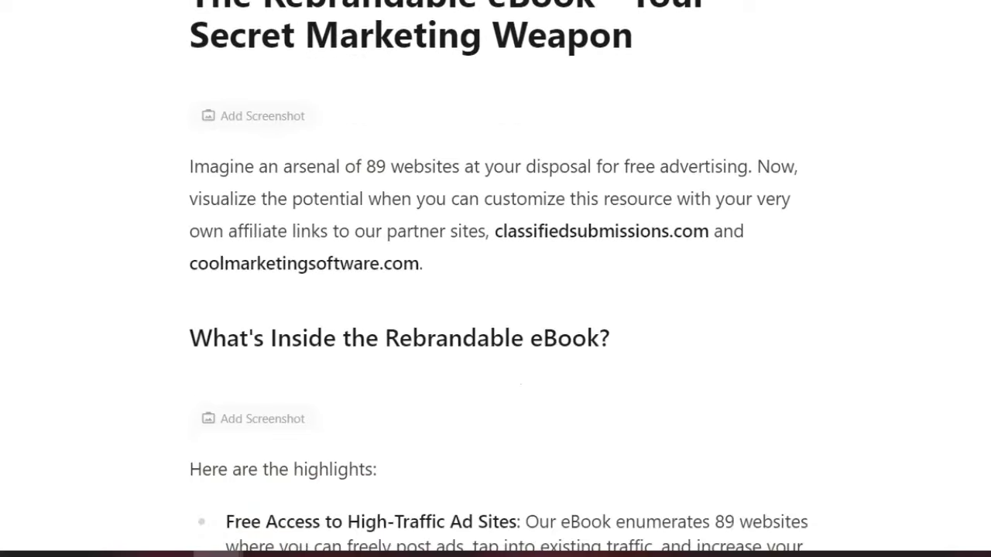
left_click(253, 124)
left_click(608, 353)
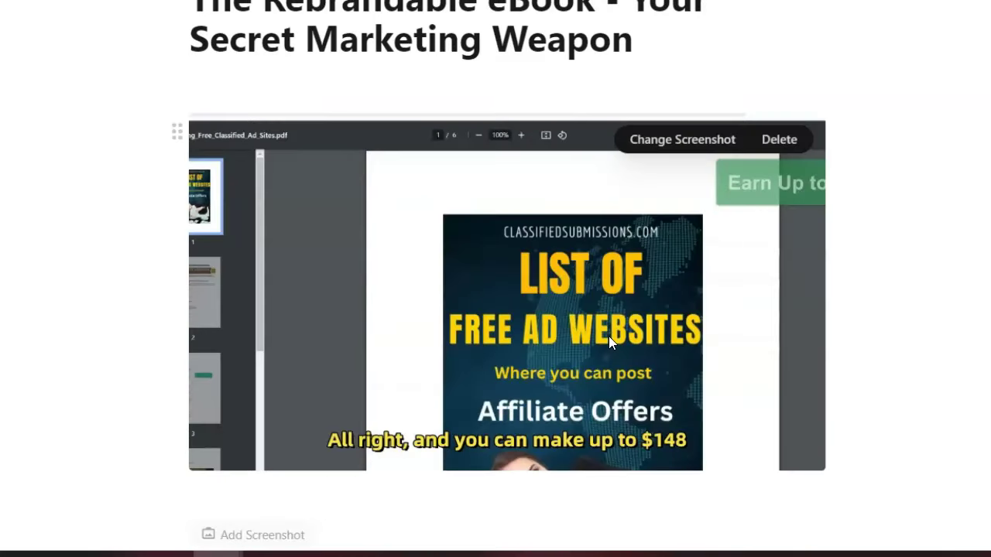
- Move the source video to 3:33 and capture that frame as a screenshot for the Rebrandable eBook section
scroll(496, 294, "down", 3)
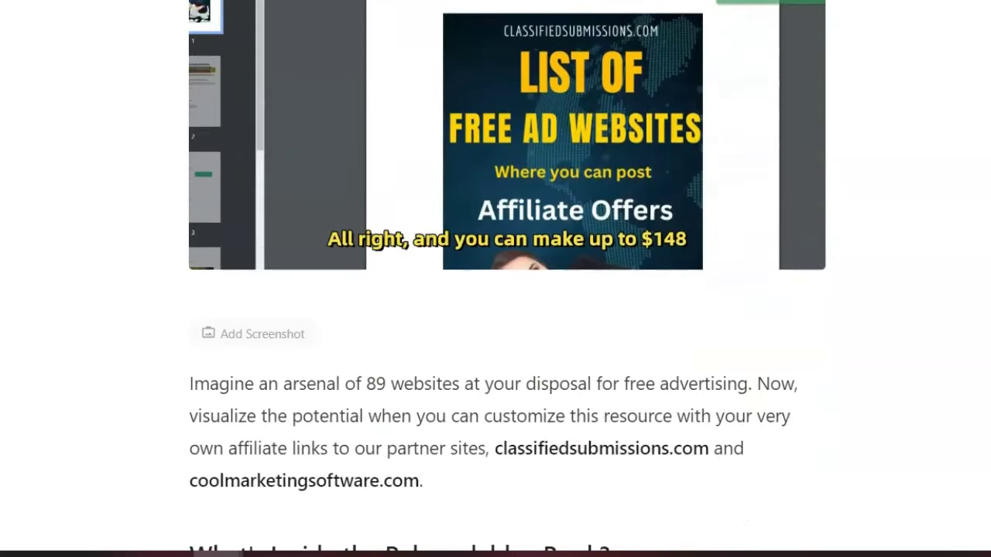
left_click(506, 116)
left_click(389, 342)
mouse_move(389, 343)
left_mouse_down()
mouse_move(433, 347)
mouse_move(323, 342)
mouse_move(391, 348)
left_mouse_up()
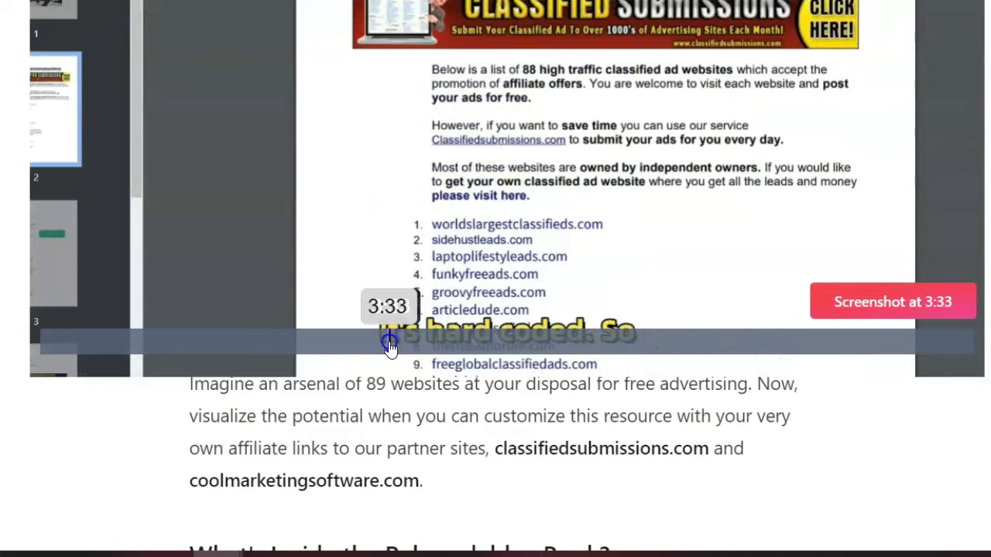
left_click(891, 303)
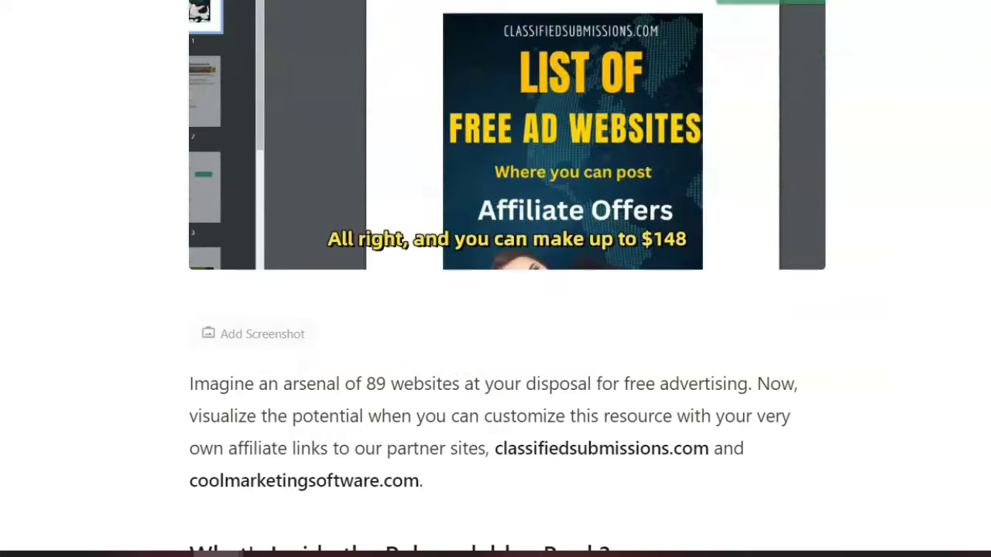
- Add a screenshot from the video beneath the heading "What's Inside the Rebrandable eBook?"
scroll(507, 310, "down", 4)
scroll(506, 309, "down", 4)
left_click(252, 106)
left_click(608, 345)
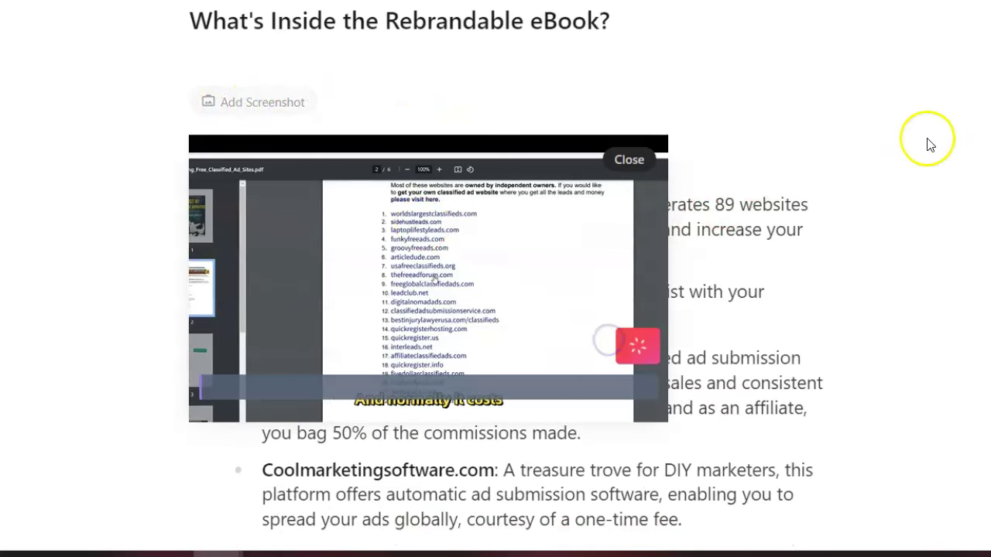
- Review the remaining sections of the generated blog post down to its closing paragraphs
scroll(507, 310, "down", 2)
scroll(507, 309, "up", 5)
scroll(507, 309, "down", 9)
scroll(507, 310, "up", 1)
scroll(507, 310, "down", 7)
scroll(507, 309, "down", 12)
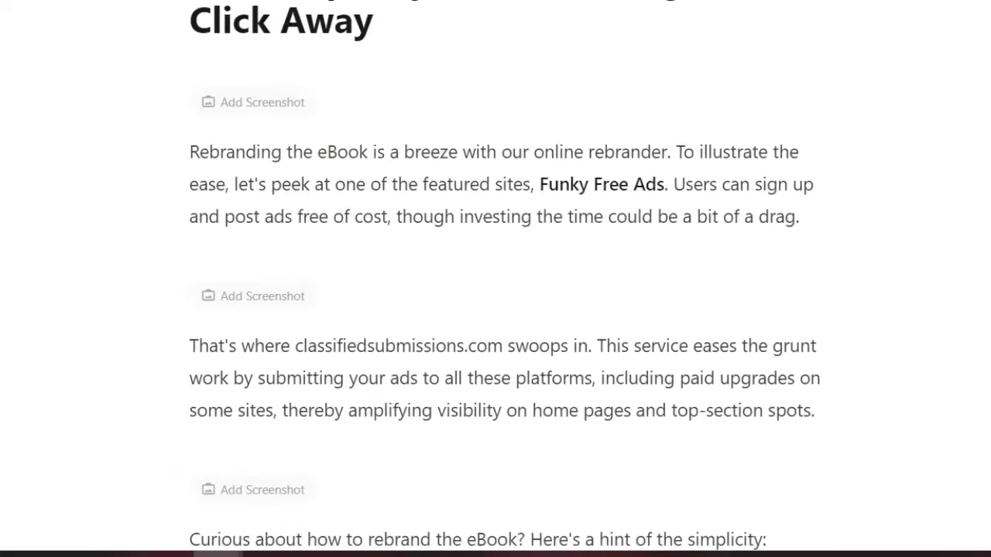
scroll(507, 310, "down", 12)
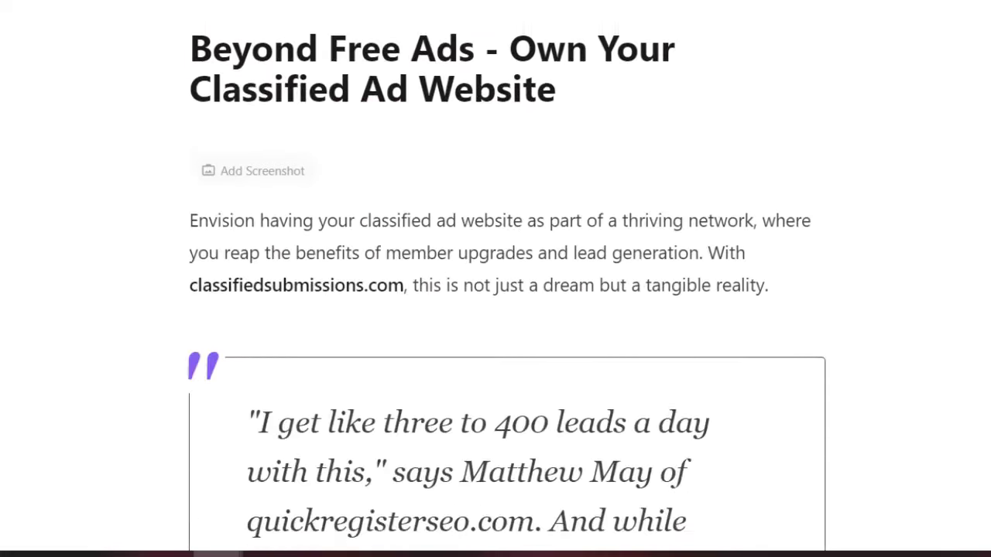
scroll(506, 309, "down", 2)
scroll(507, 310, "up", 5)
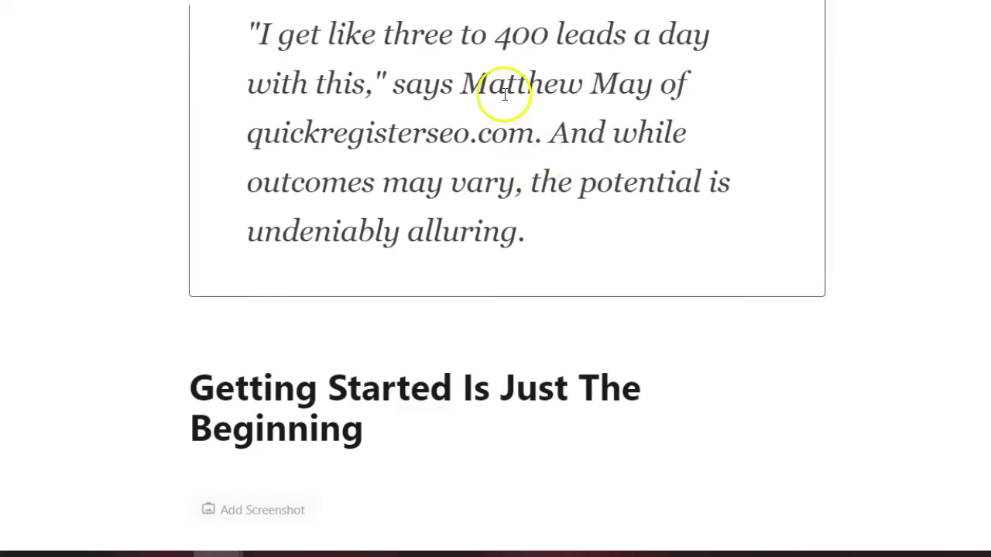
scroll(507, 310, "down", 9)
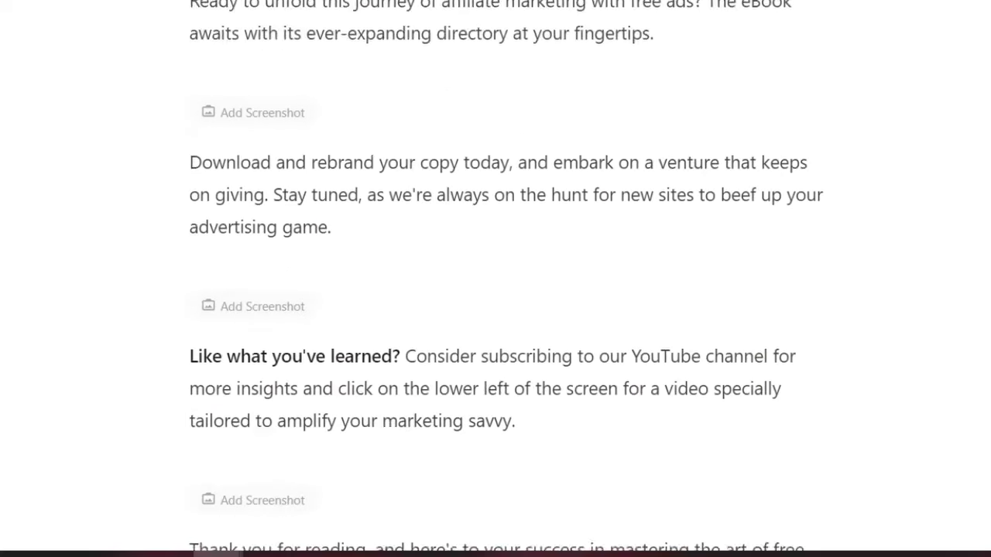
scroll(507, 310, "up", 20)
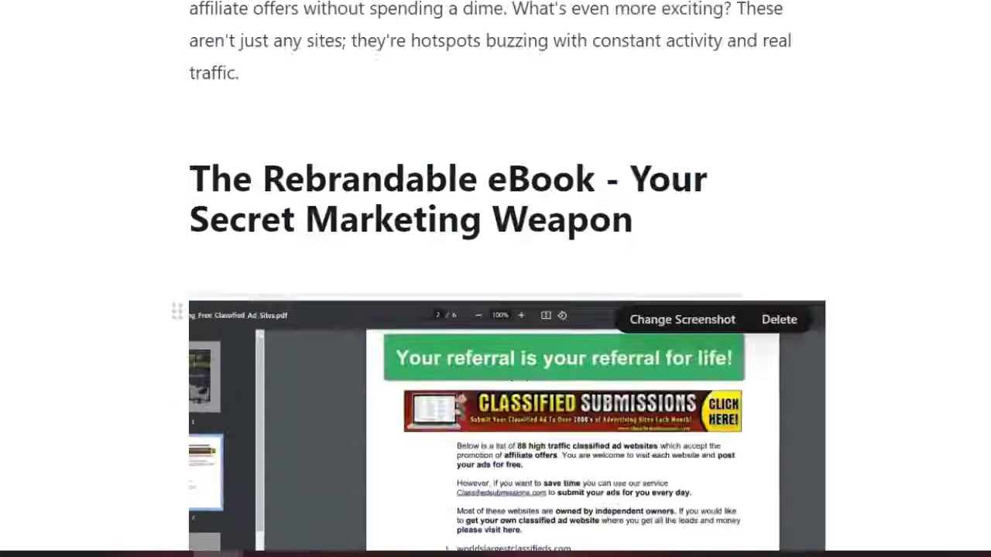
- Look through the blog post from its Step 1 analysis onward, checking the title and the screenshots inserted in each section
scroll(495, 310, "down", 3)
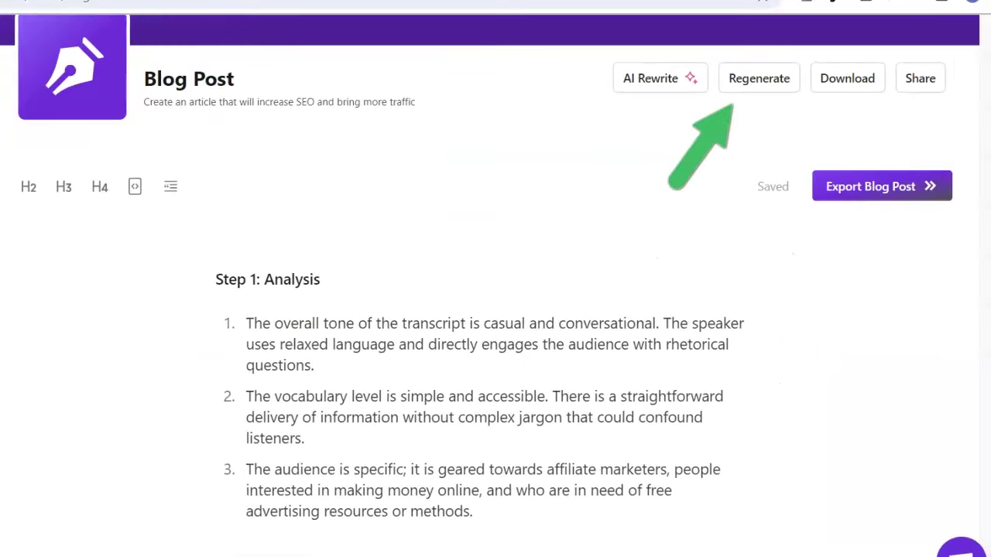
scroll(495, 310, "down", 8)
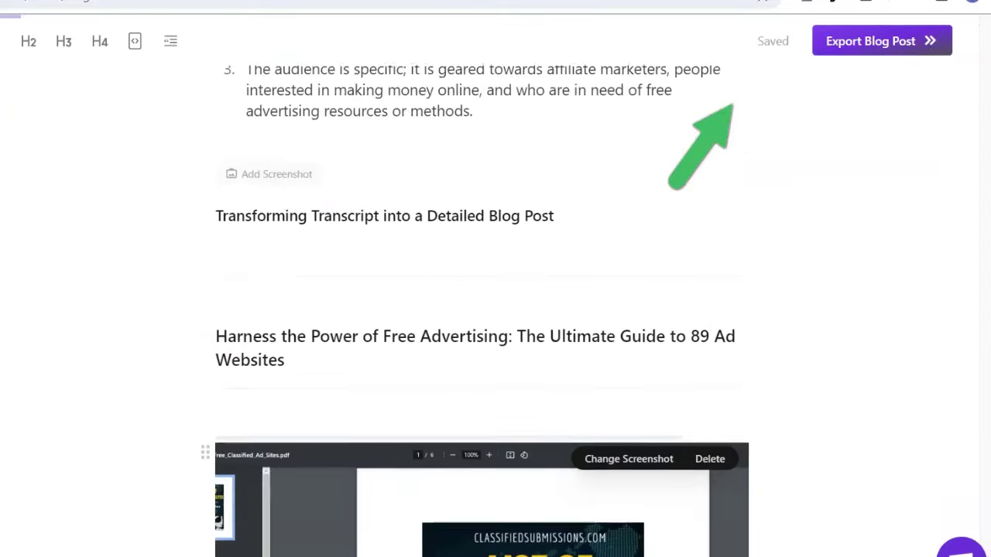
scroll(496, 310, "down", 1)
scroll(495, 309, "up", 2)
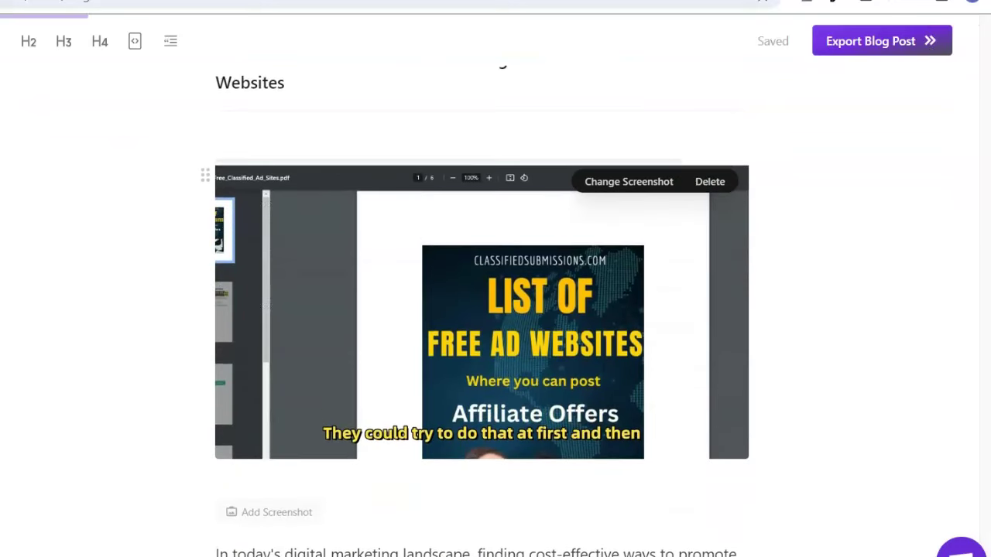
scroll(481, 309, "up", 2)
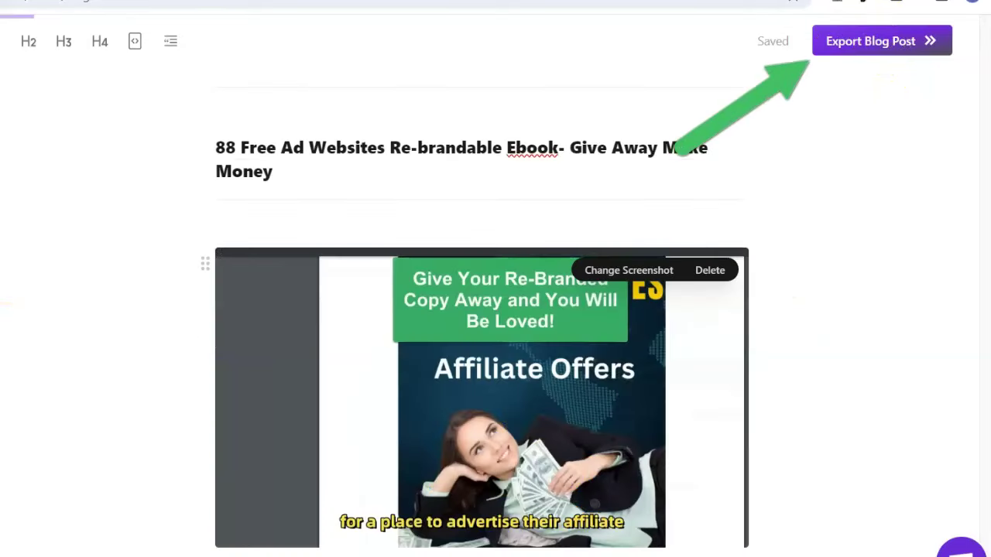
scroll(482, 310, "down", 10)
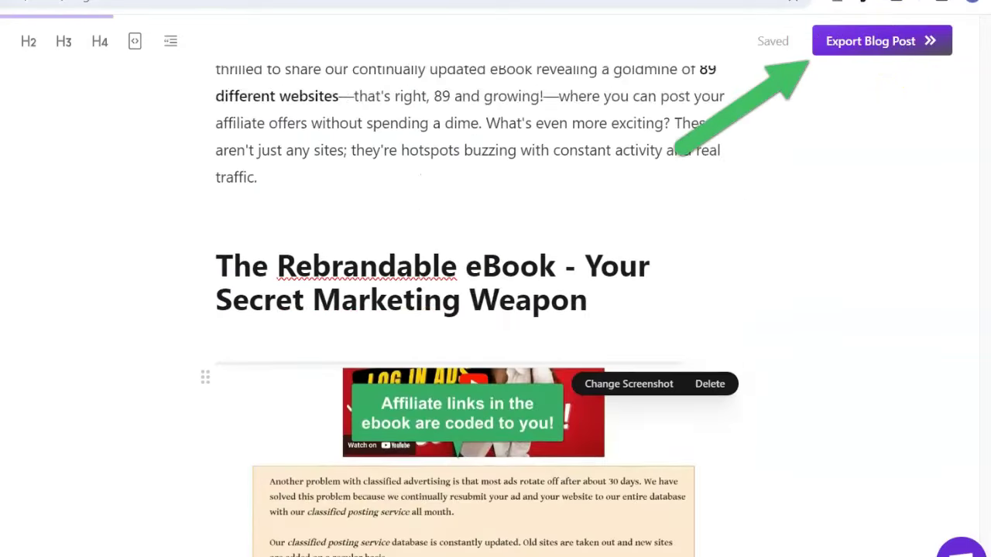
scroll(481, 310, "down", 15)
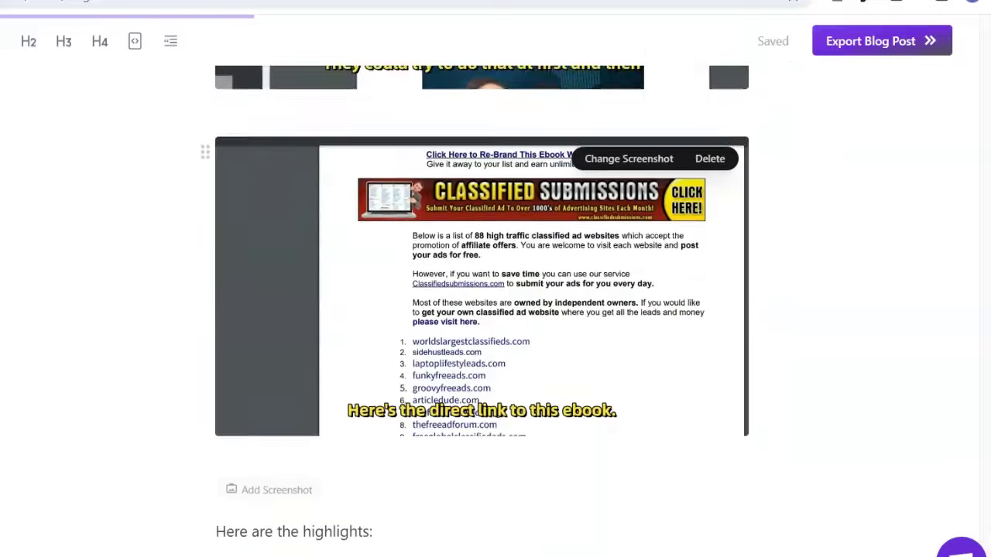
scroll(481, 309, "down", 5)
scroll(482, 310, "up", 7)
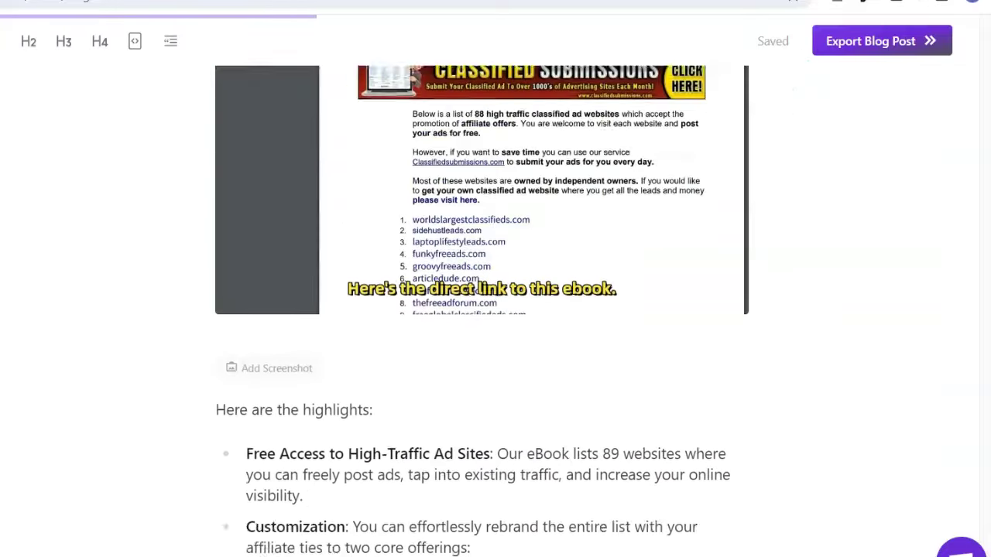
scroll(983, 271, "down", 10)
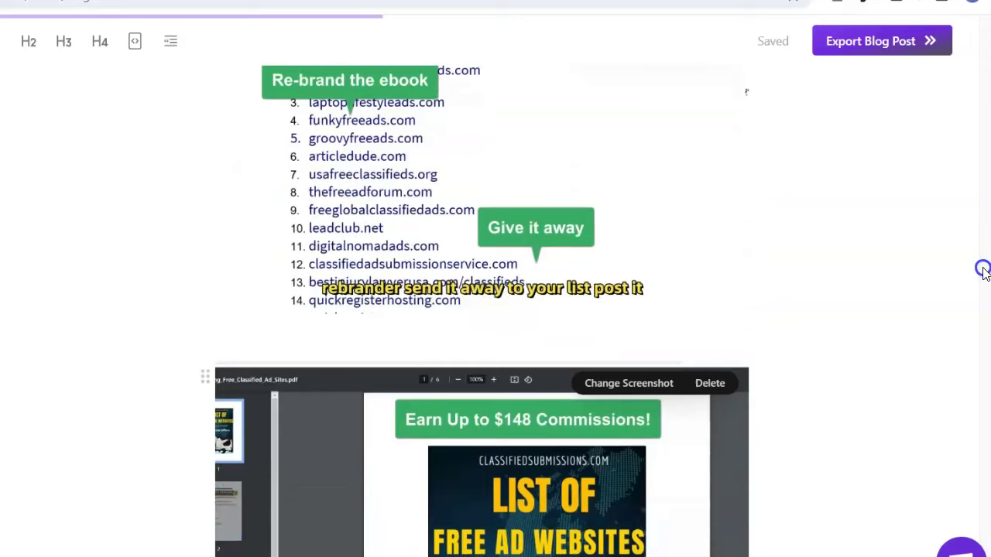
left_click_drag(983, 271, 985, 161)
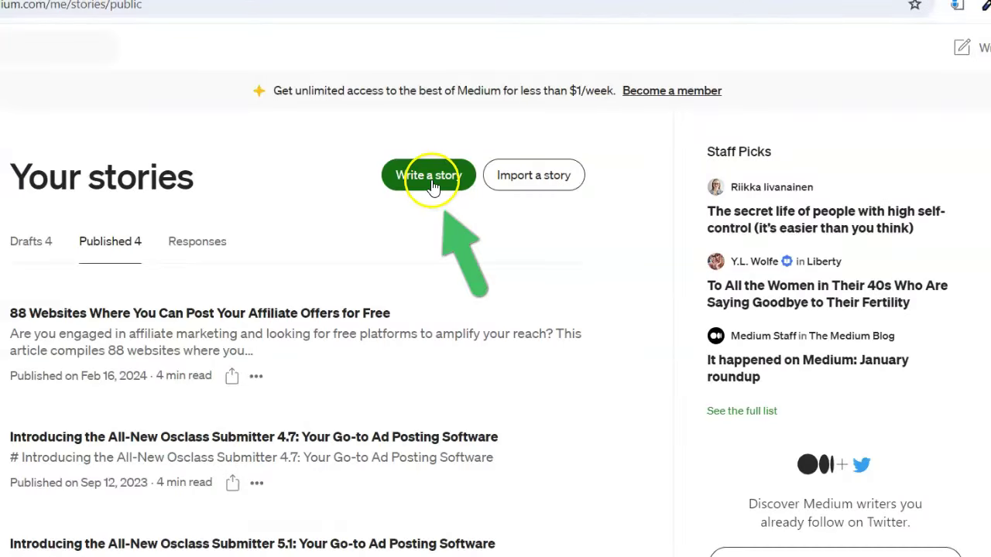
- Start a new story in Medium and copy the VideoTap title "88 Free Ad Websites Re-brandable Ebook- Give Away Make Money" into it
left_click(429, 177)
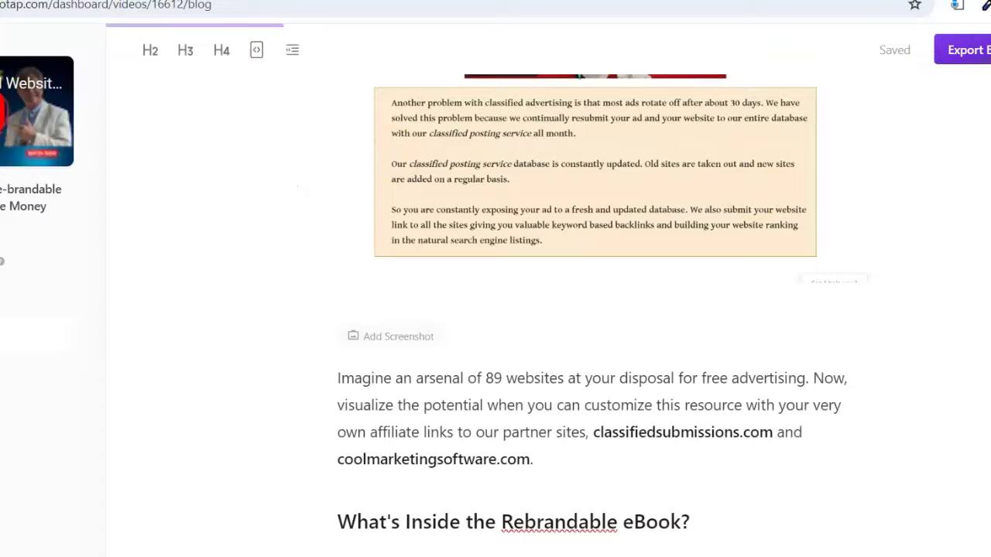
scroll(603, 309, "up", 15)
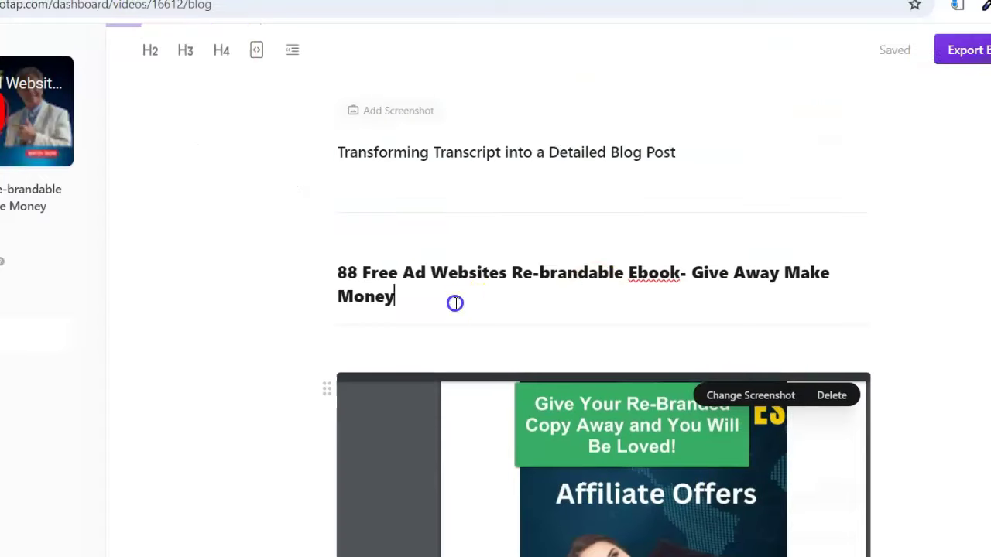
left_click_drag(455, 305, 342, 277)
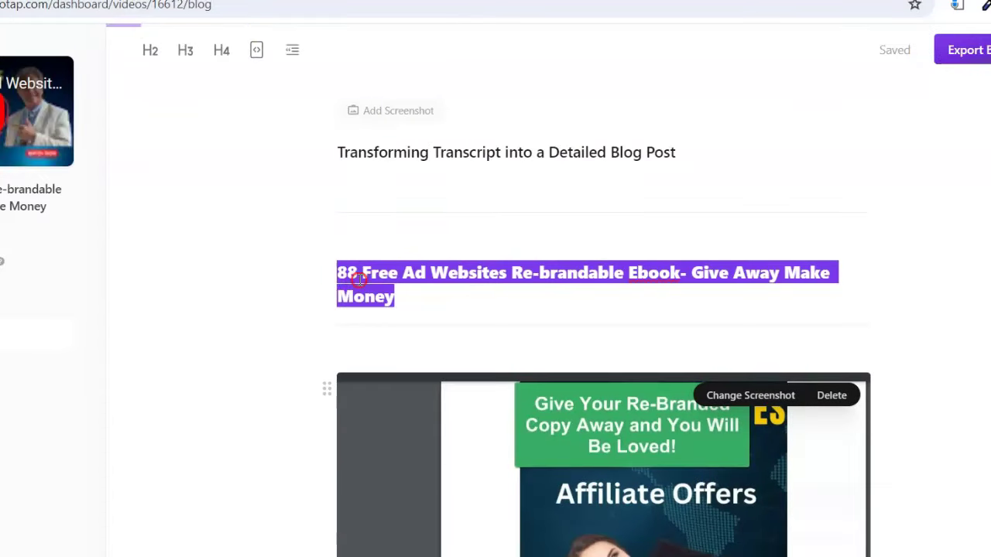
right_click(358, 280)
left_click(413, 359)
left_click(195, 7)
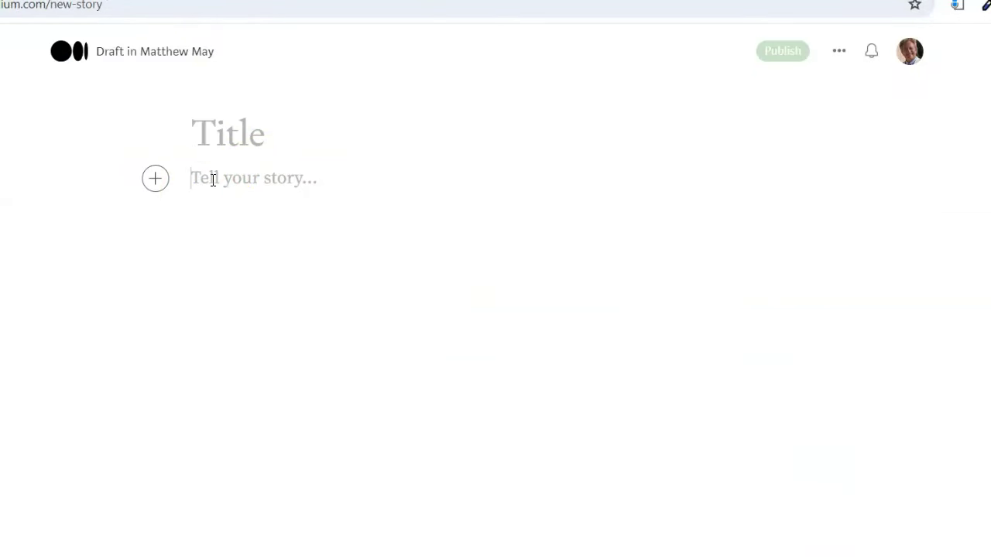
key("ctrl+v")
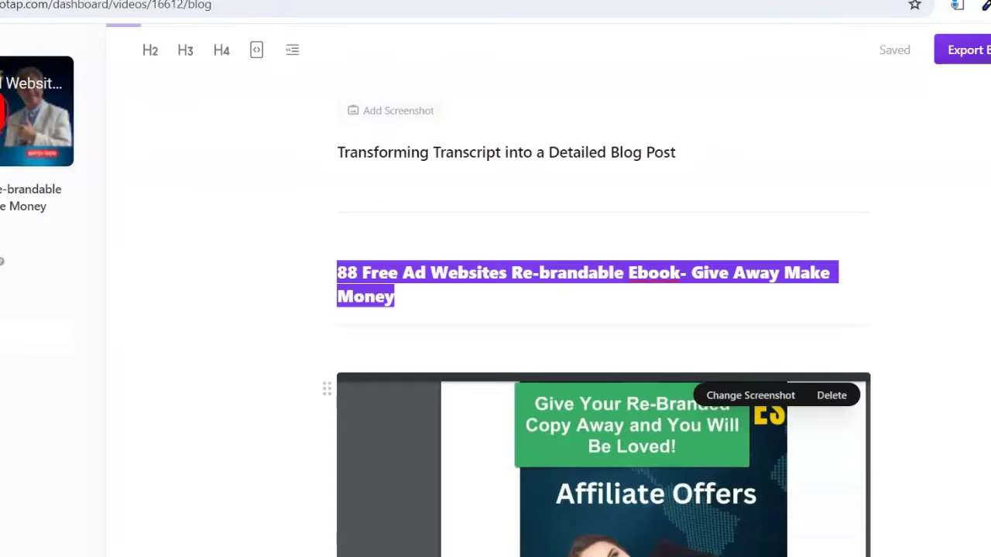
- Copy the "Affiliate Offers" screenshot from the VideoTap blog post into the Medium draft beneath the title
scroll(603, 325, "down", 4)
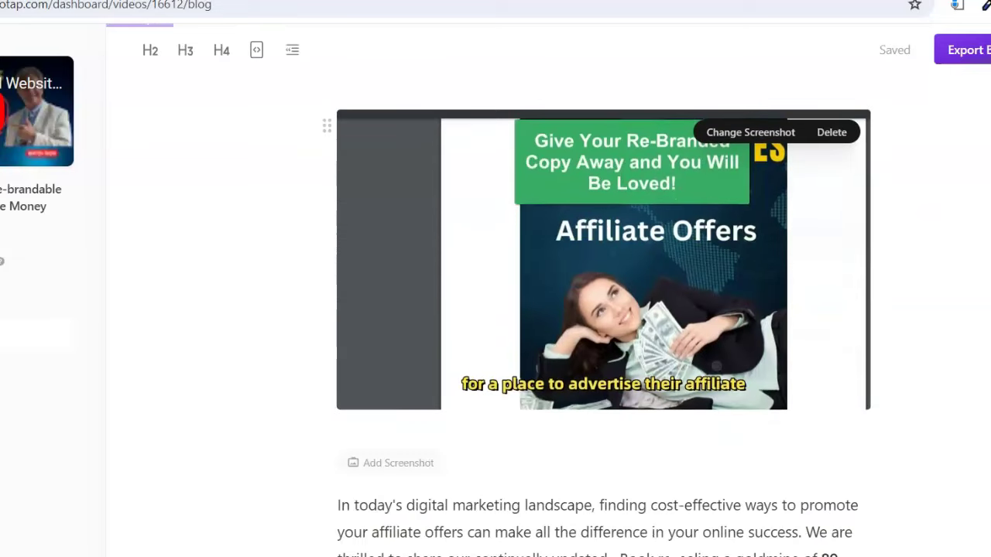
right_click(549, 258)
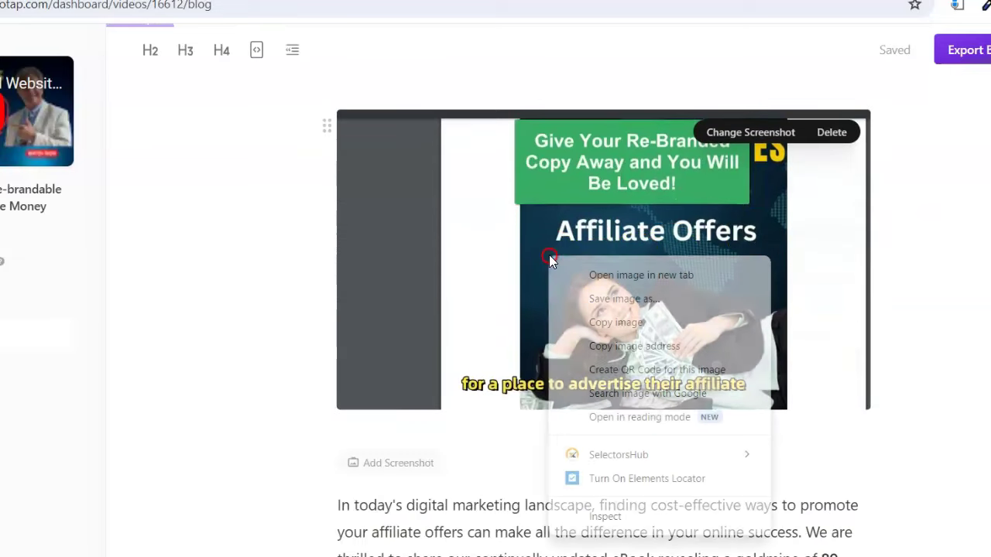
left_click(596, 322)
key("ctrl+Tab")
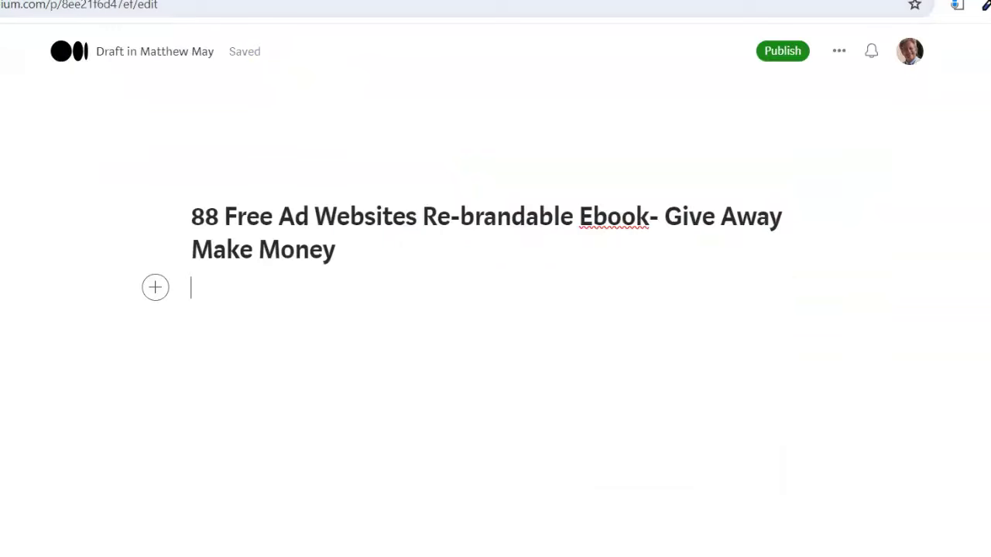
key("ctrl+v")
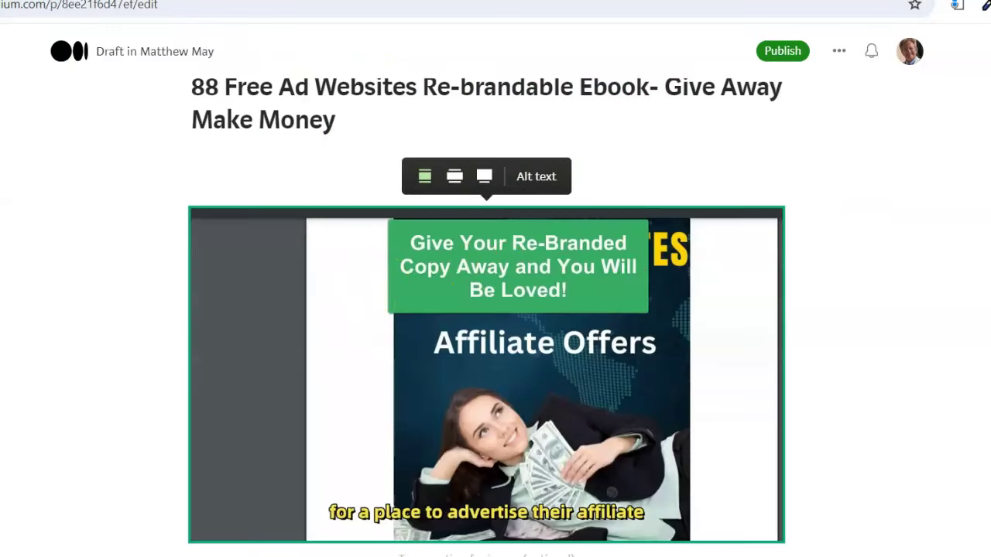
scroll(495, 348, "up", 3)
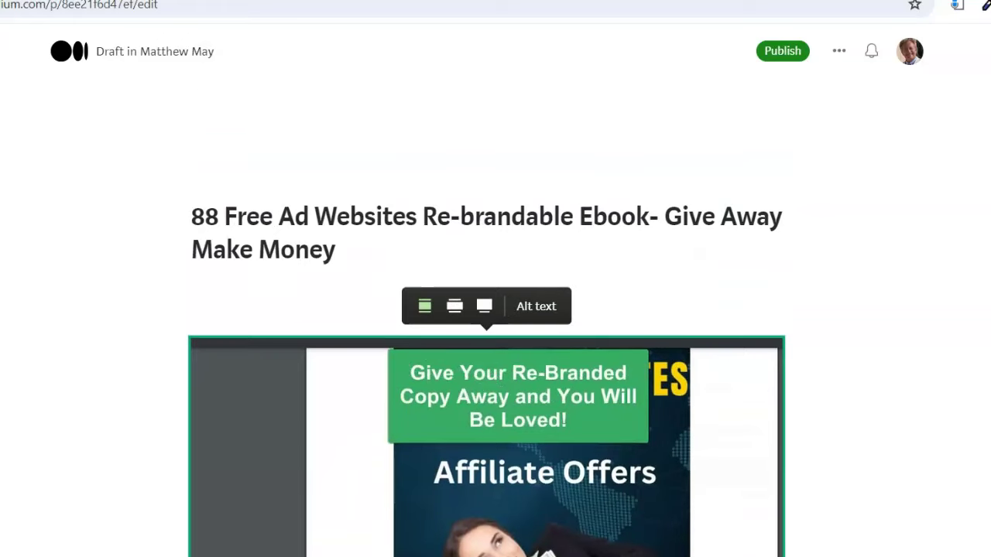
- Copy the VideoTap paragraph beginning "In today's digital marketing landscape" into the Medium draft below the image
key("ctrl+Tab")
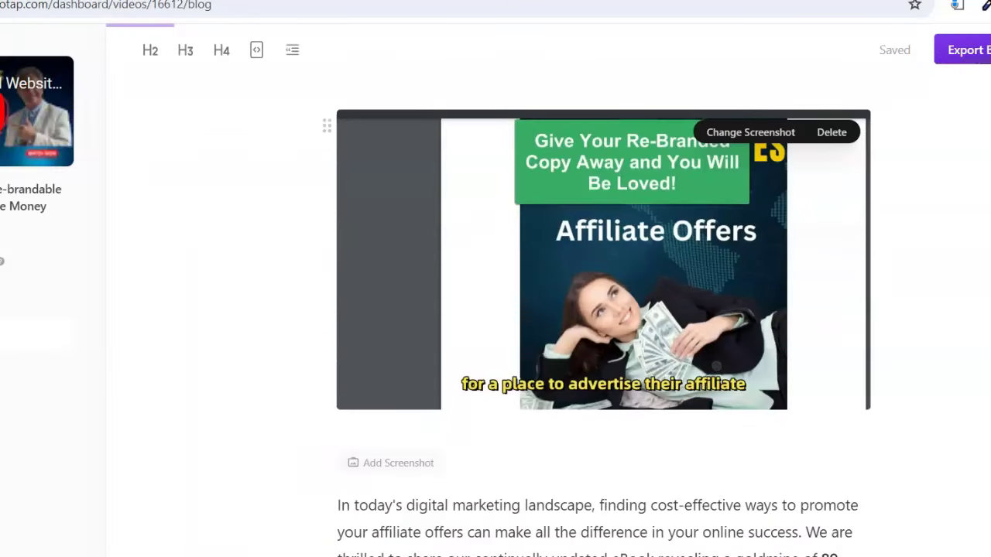
scroll(603, 333, "down", 5)
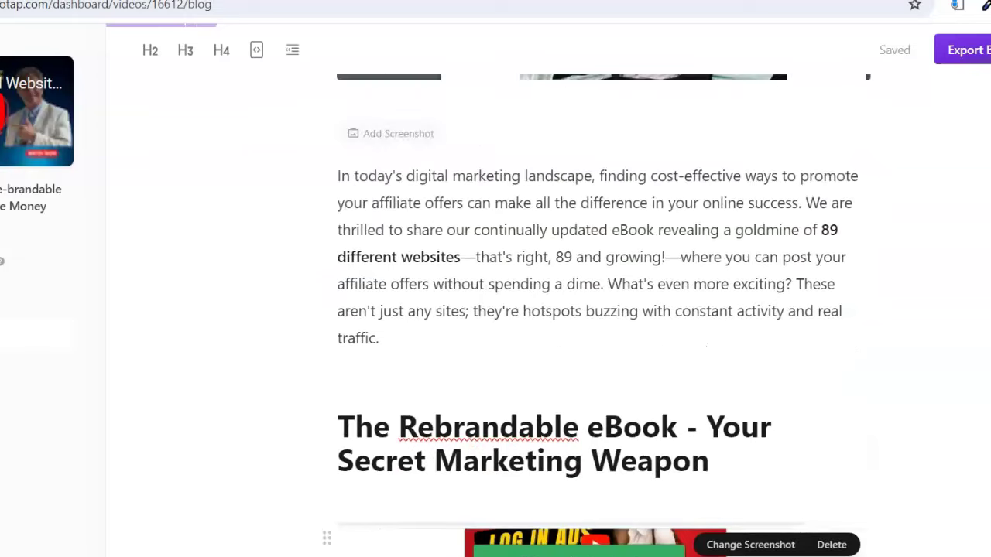
left_click_drag(417, 428, 333, 182)
right_click(371, 197)
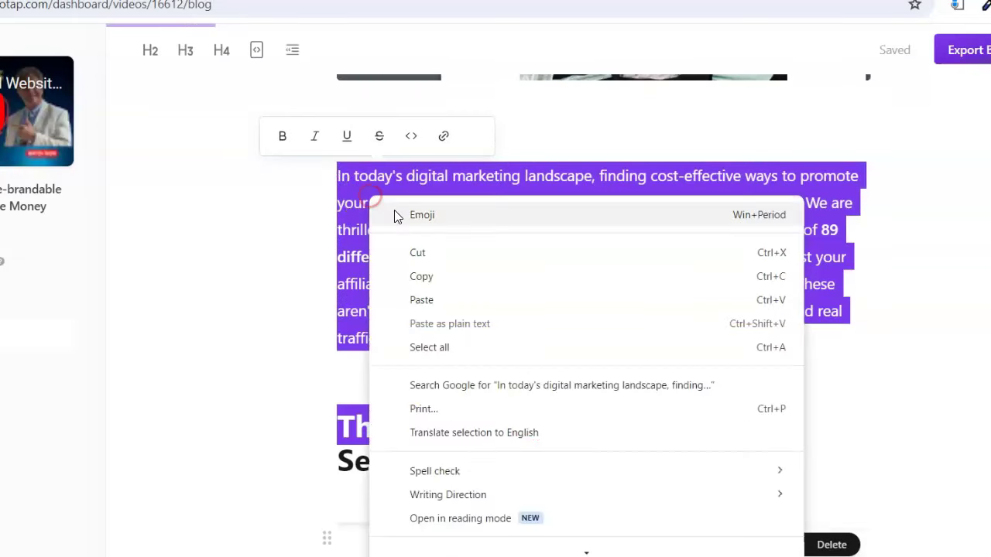
left_click(431, 276)
key("ctrl+Tab")
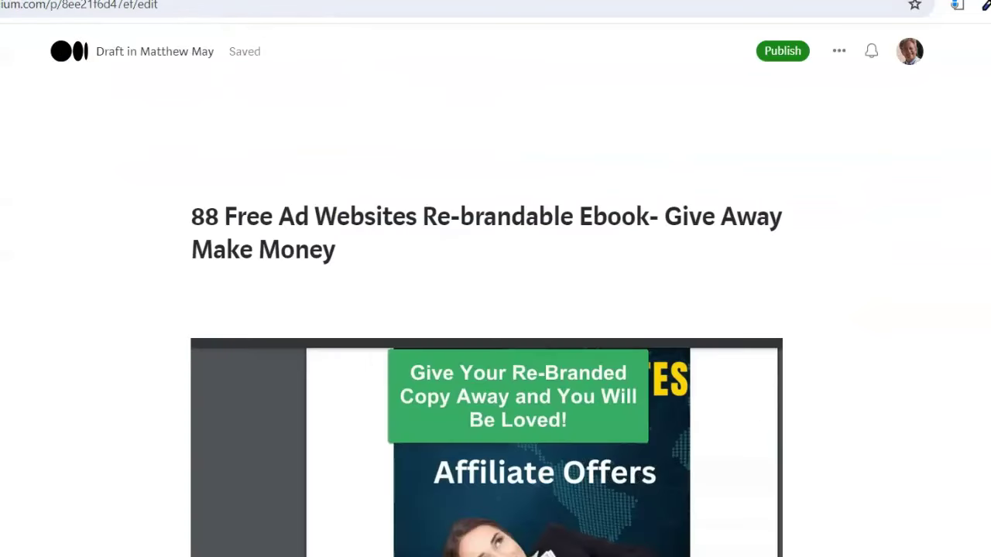
scroll(486, 340, "down", 3)
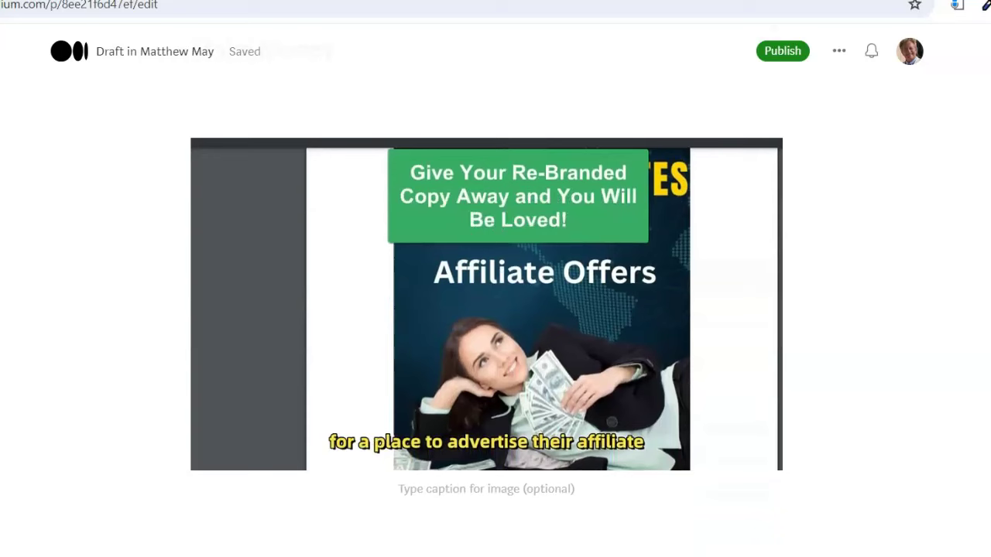
left_click(403, 527)
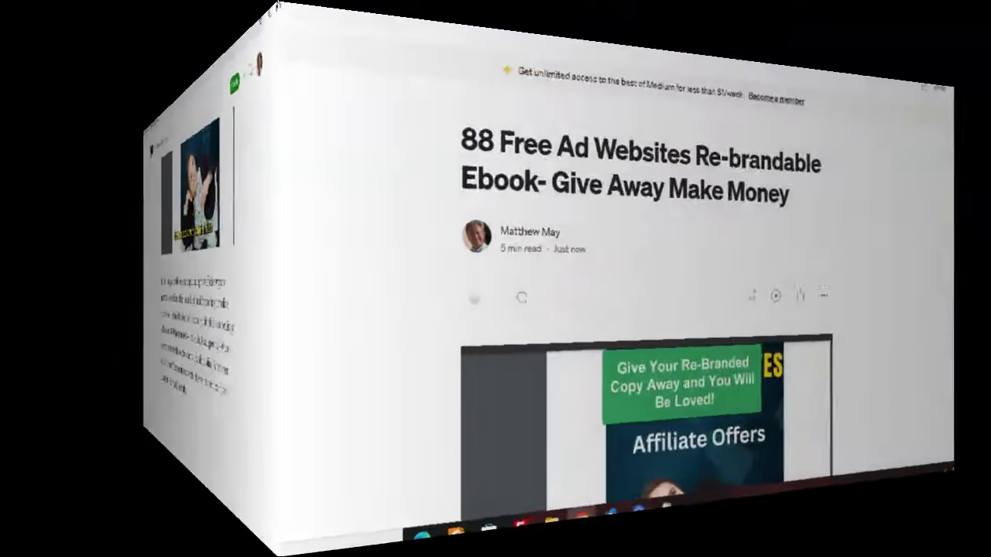
- Look through the published Medium article, checking its text, screenshots and links down to the closing download section
scroll(495, 309, "down", 15)
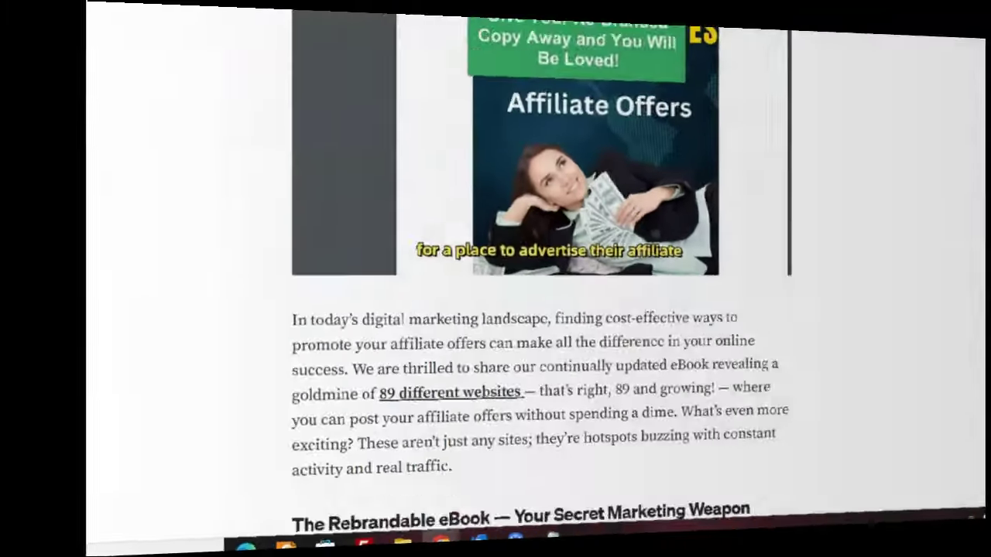
scroll(477, 272, "down", 10)
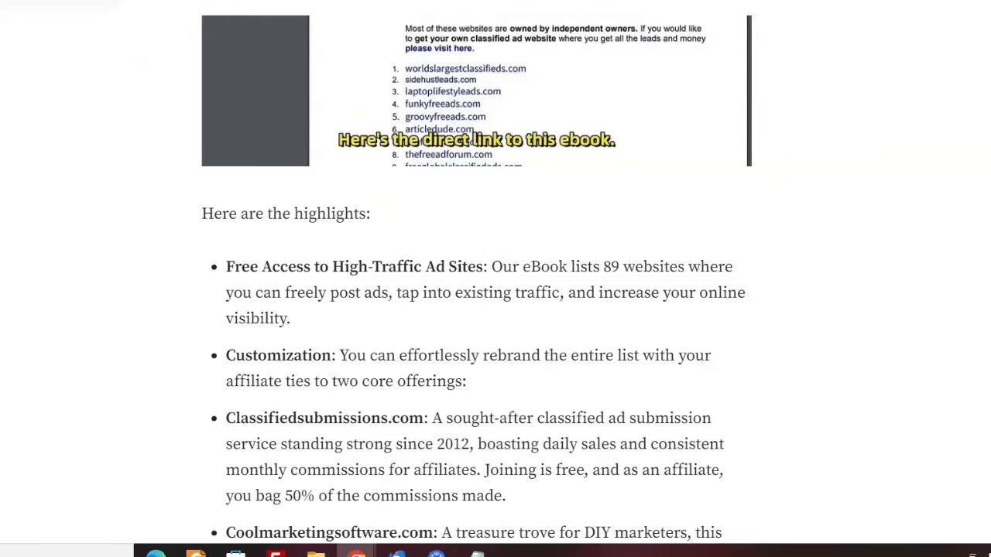
scroll(476, 310, "down", 10)
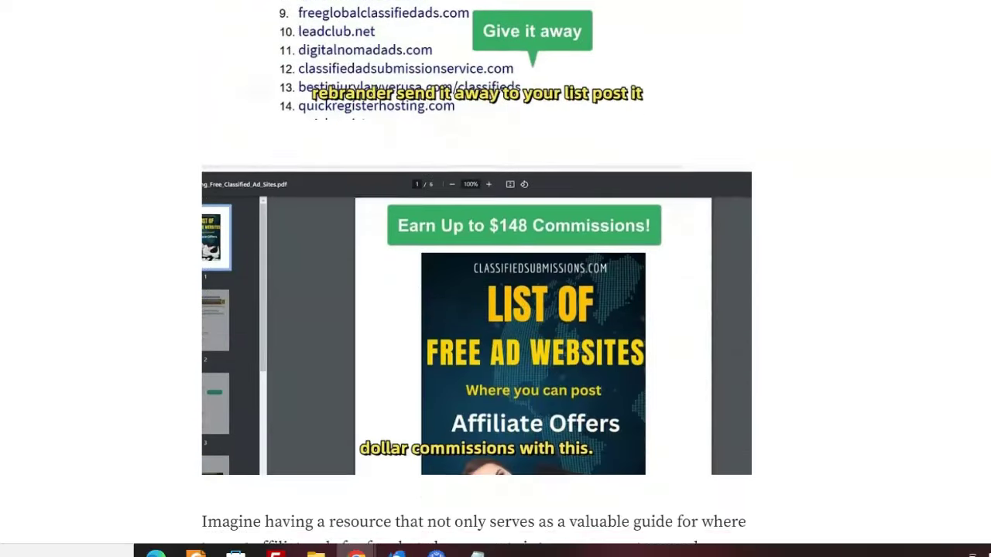
scroll(477, 309, "down", 15)
scroll(477, 309, "down", 15)
scroll(747, 285, "down", 15)
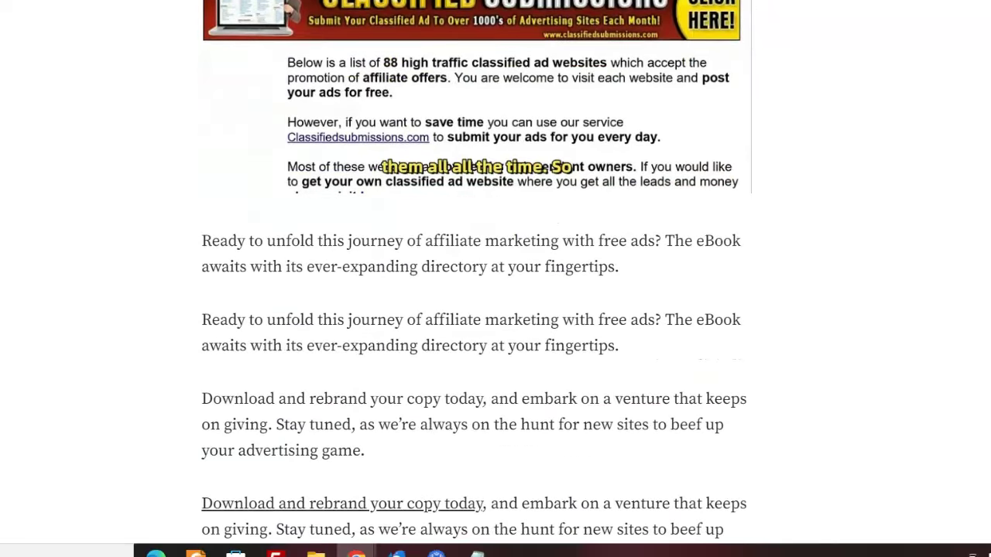
- Review the published Medium article from its closing download section back up to the opening image, checking the links and screenshots
scroll(477, 272, "down", 8)
scroll(476, 273, "up", 2)
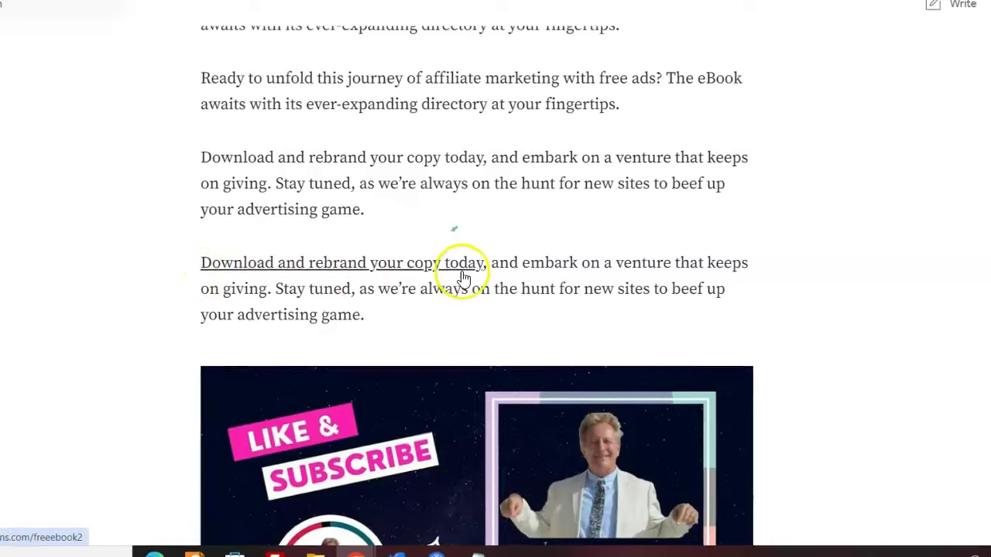
scroll(462, 277, "down", 3)
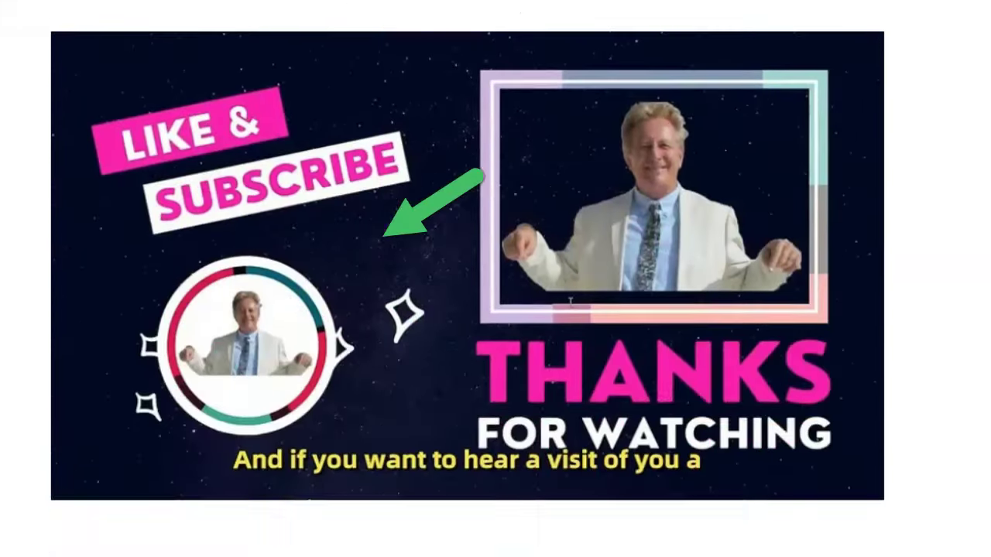
scroll(570, 301, "down", 4)
scroll(467, 278, "up", 10)
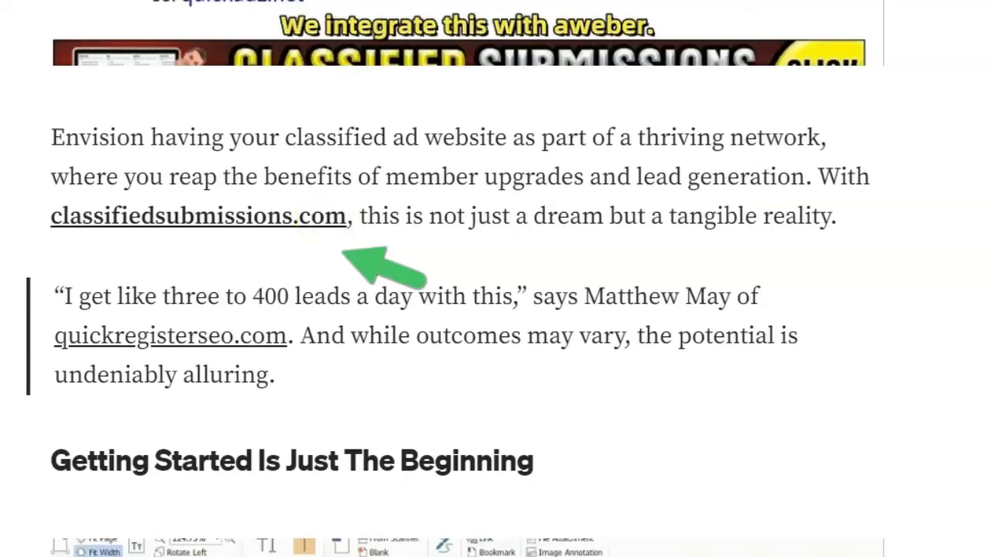
scroll(467, 278, "up", 15)
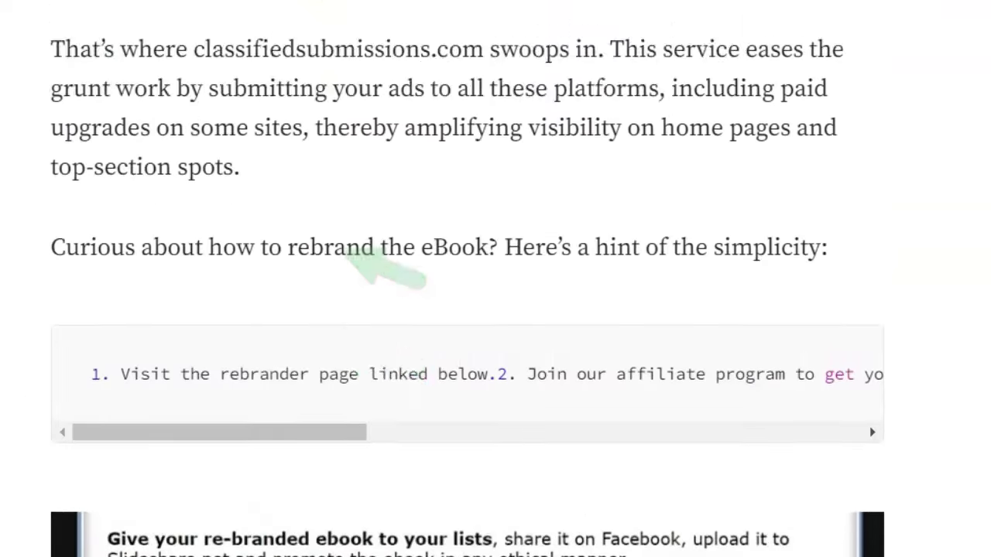
scroll(467, 279, "up", 10)
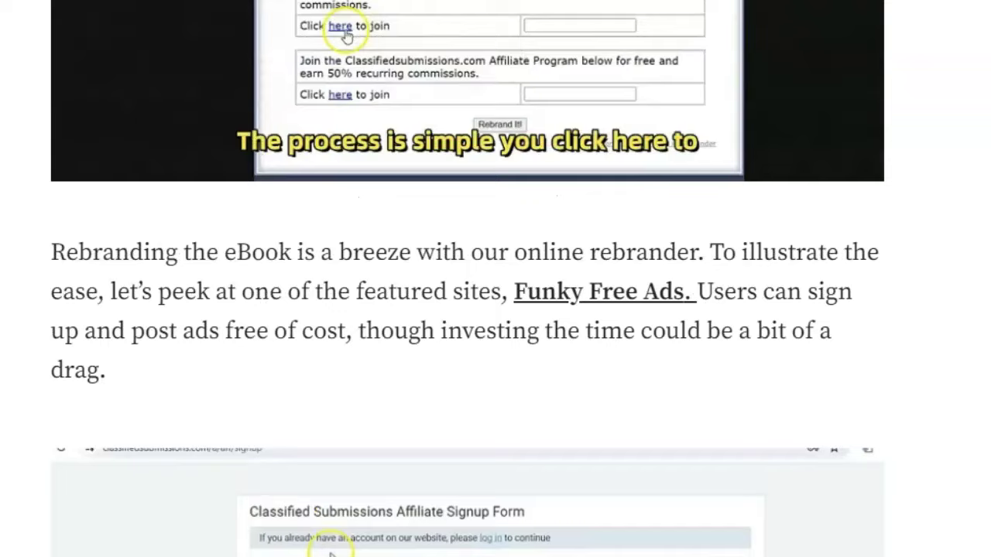
scroll(466, 278, "up", 9)
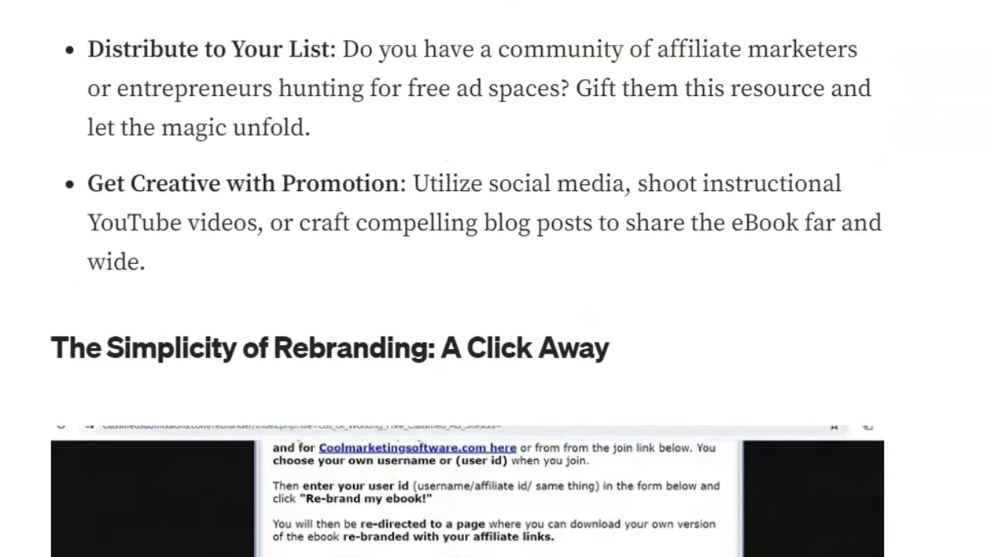
scroll(467, 278, "up", 12)
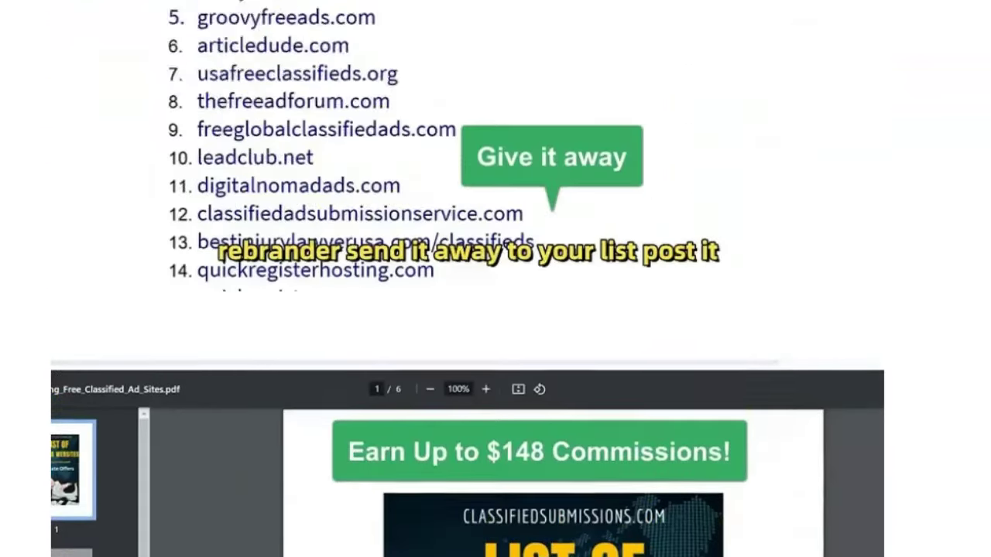
scroll(466, 278, "up", 15)
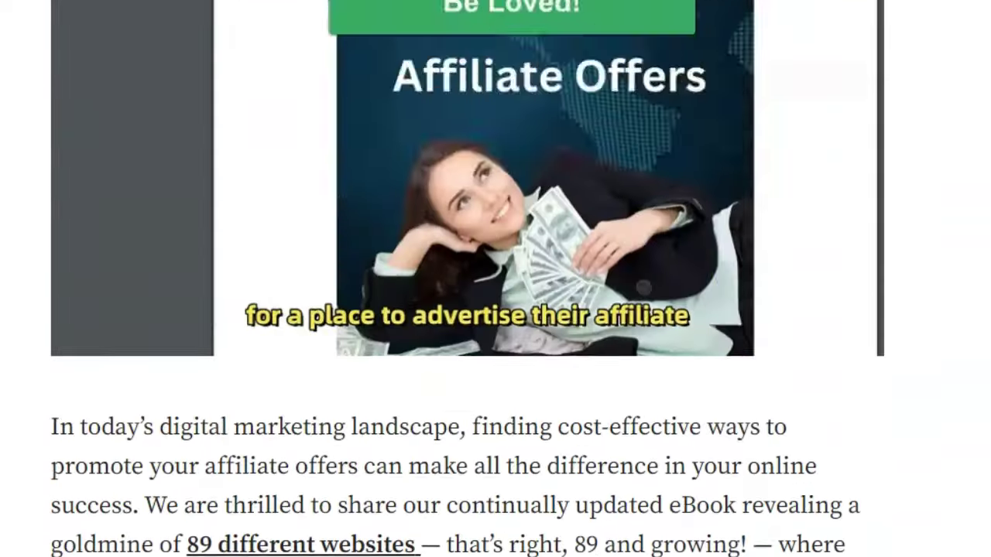
scroll(467, 279, "up", 6)
scroll(467, 279, "down", 5)
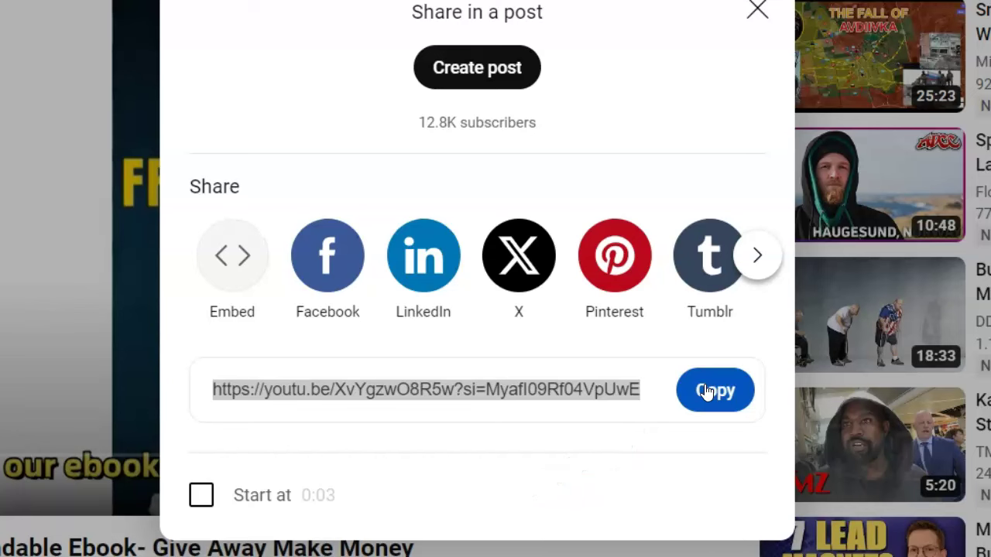
- Copy the YouTube video's share link and embed the video between the title and the "Affiliate Offers" image in the Medium story
left_click(706, 393)
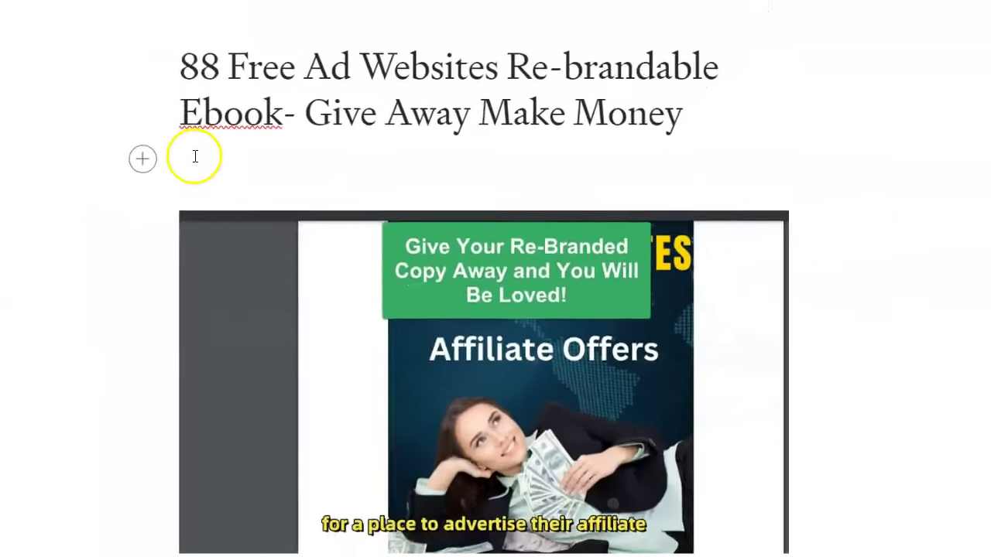
left_click(177, 170)
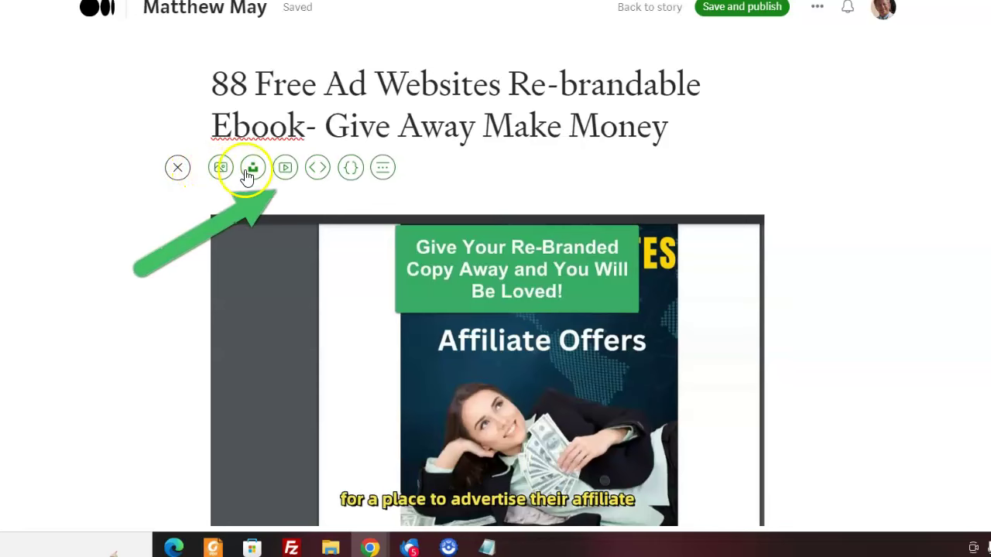
left_click(285, 169)
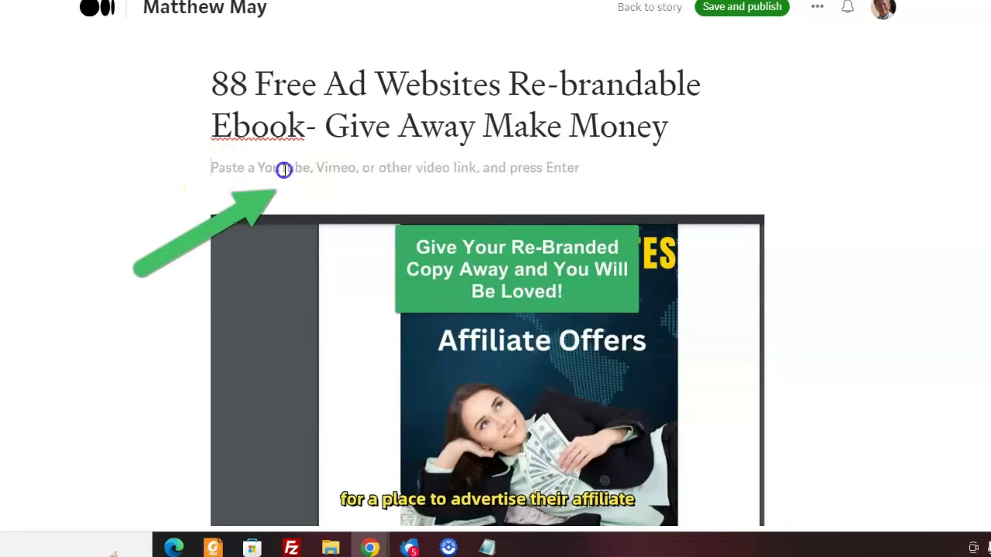
key("ctrl+v")
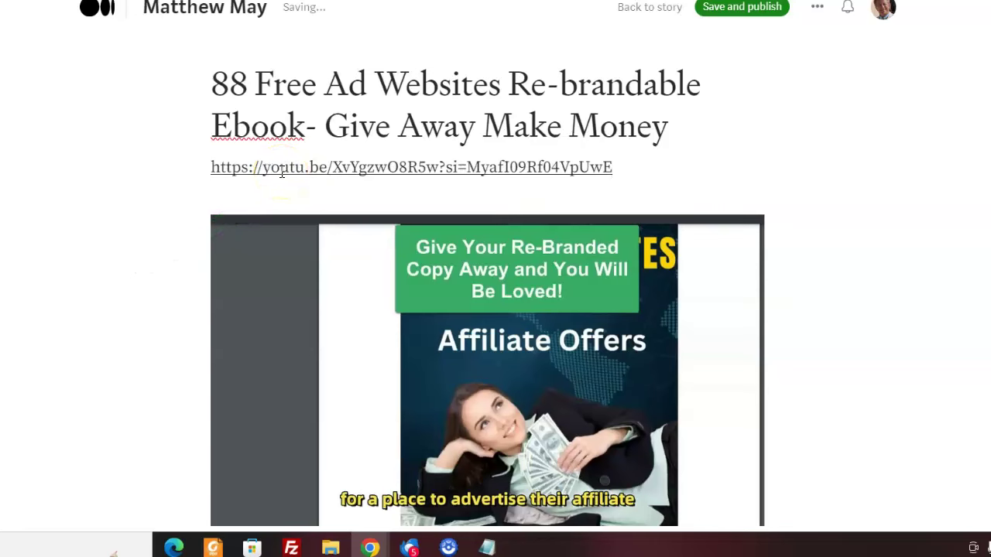
key("Return")
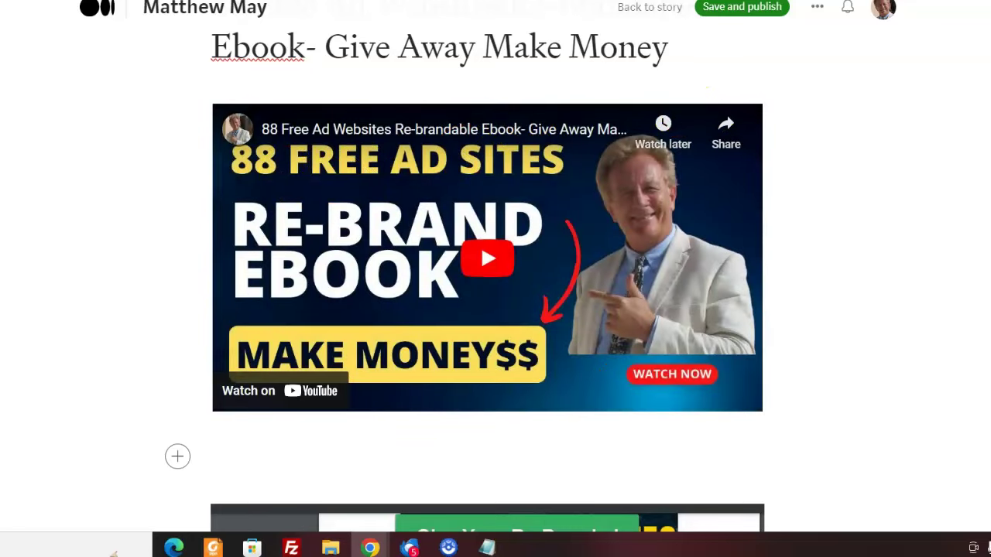
- Check the embedded video's placement between the story title and the "Affiliate Offers" image
scroll(481, 244, "down", 4)
scroll(481, 243, "up", 1)
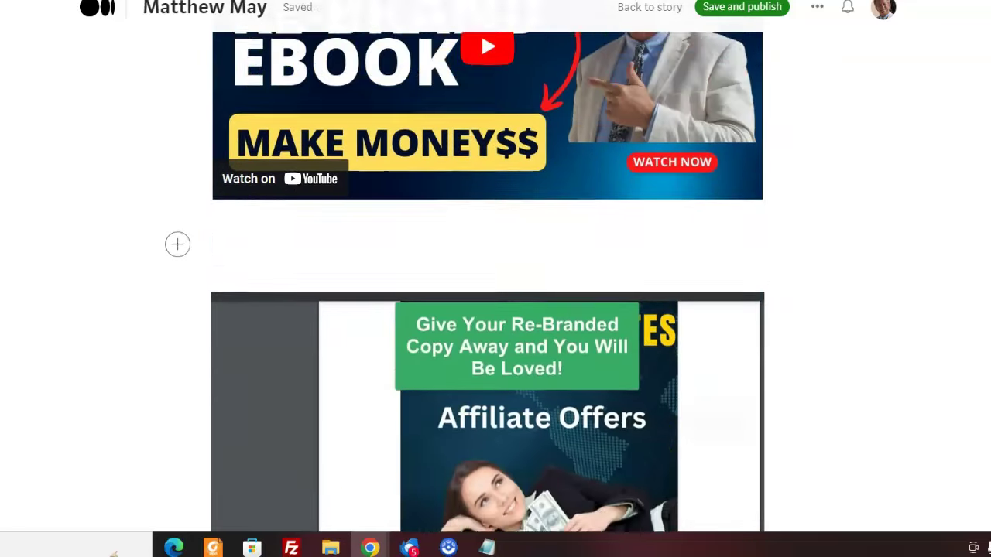
scroll(480, 244, "up", 2)
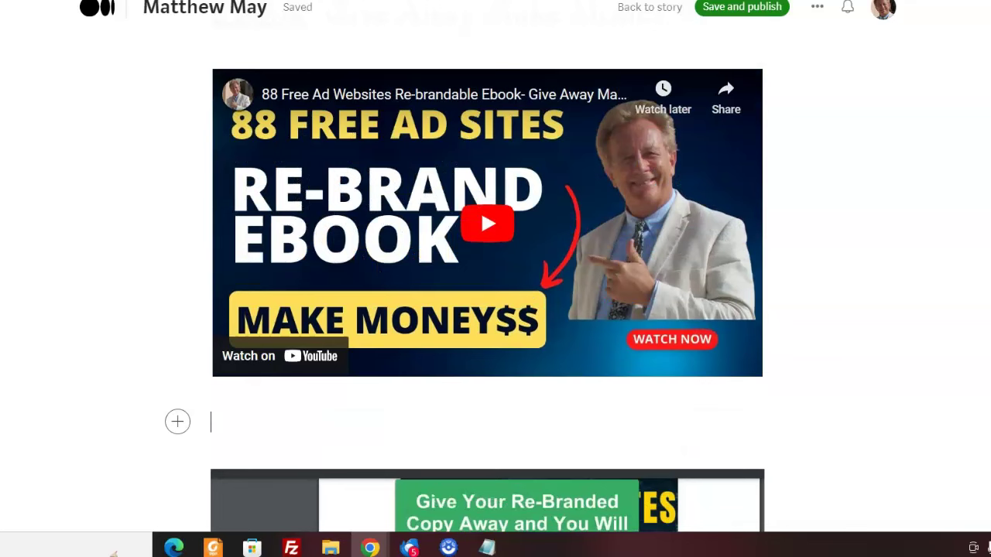
scroll(481, 243, "down", 1)
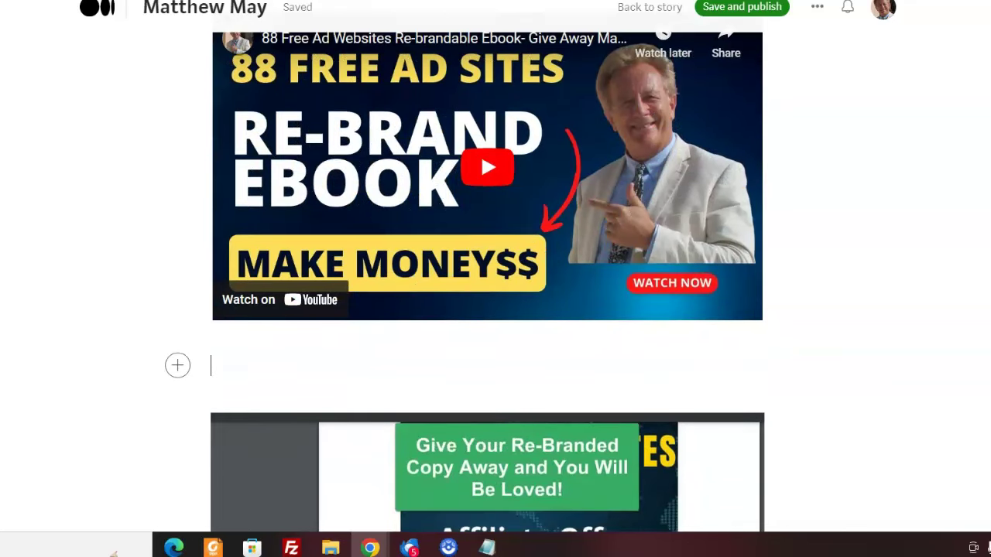
scroll(481, 153, "up", 2)
scroll(481, 227, "down", 1)
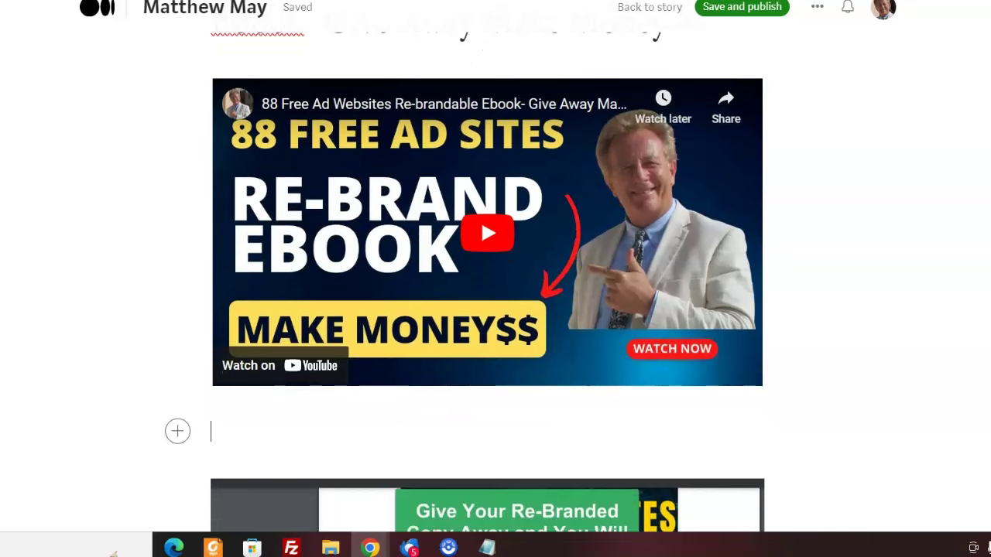
scroll(480, 219, "up", 1)
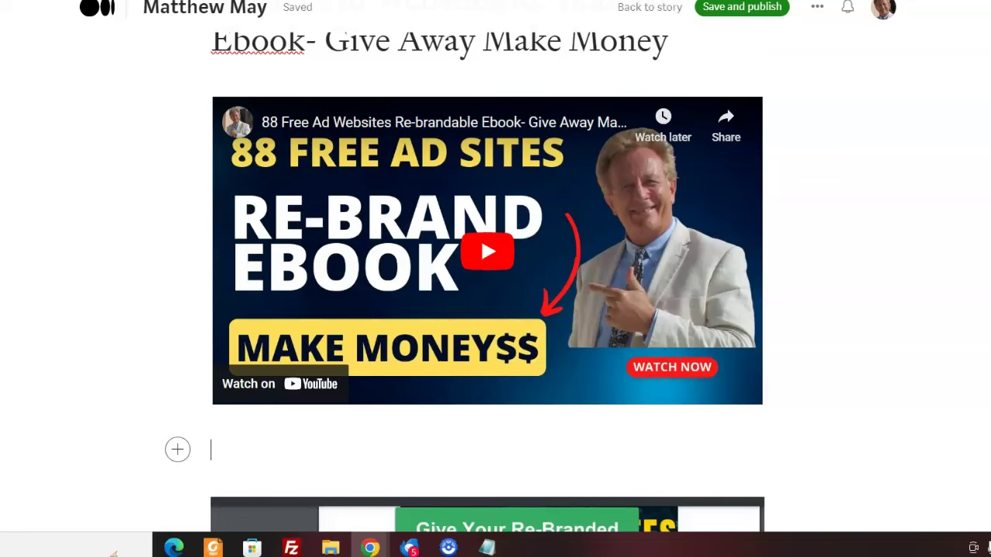
scroll(481, 236, "up", 2)
scroll(481, 265, "up", 3)
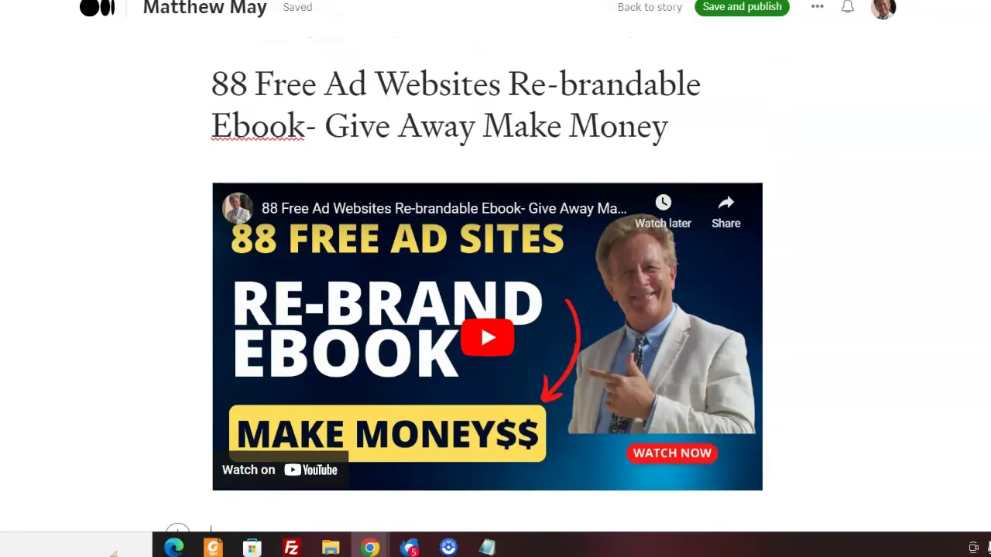
- Open the link entry for "89 different websites" in the opening paragraph and dismiss it without entering an address
scroll(481, 199, "down", 10)
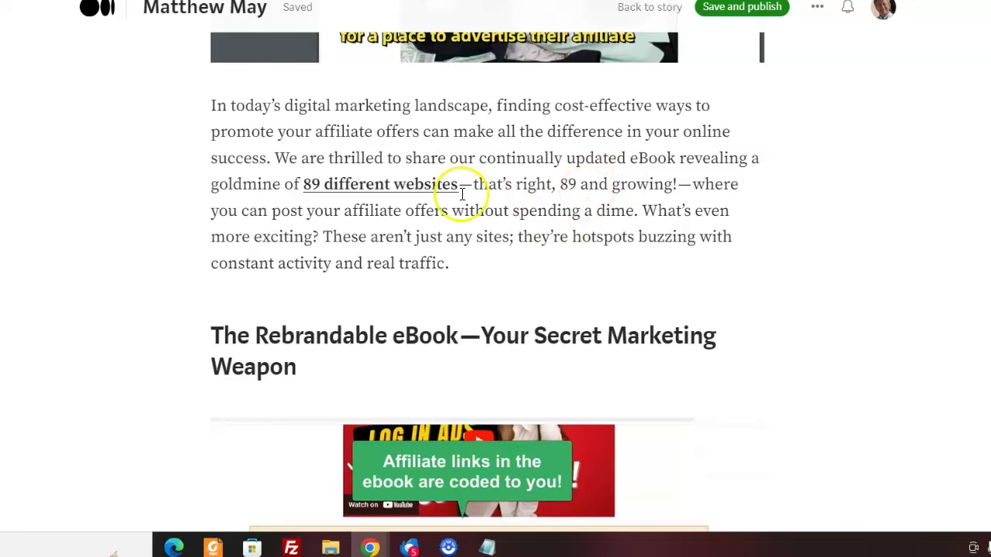
left_click_drag(458, 186, 303, 184)
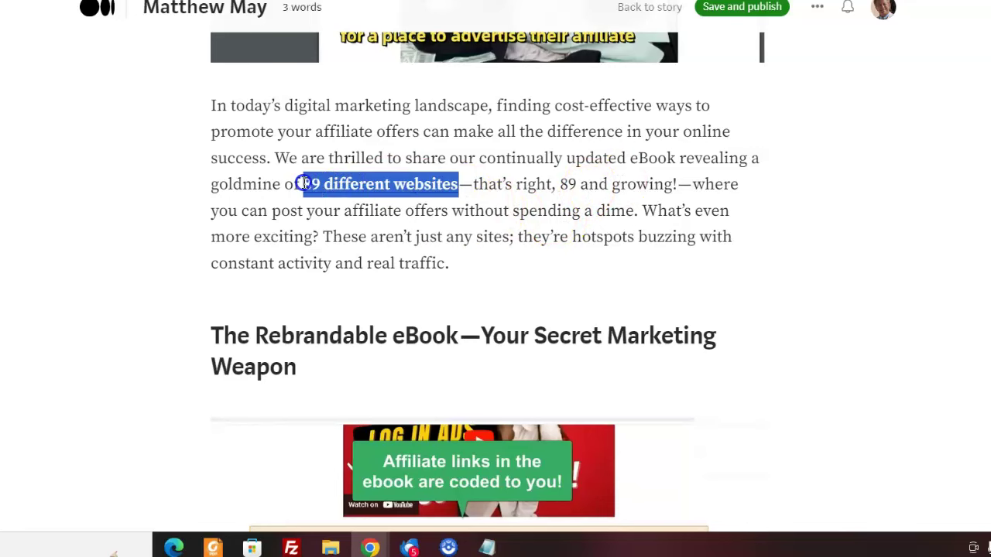
left_click(341, 152)
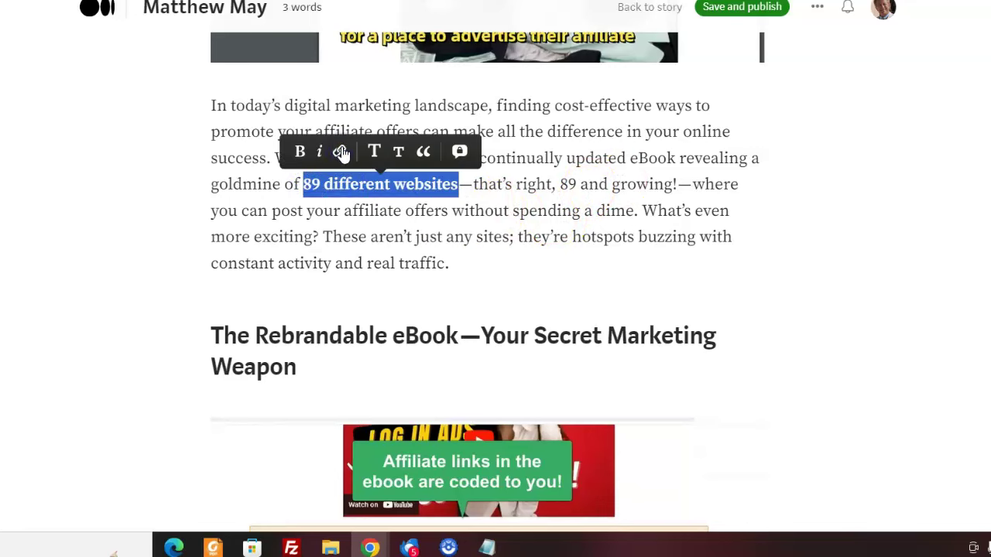
left_click(341, 152)
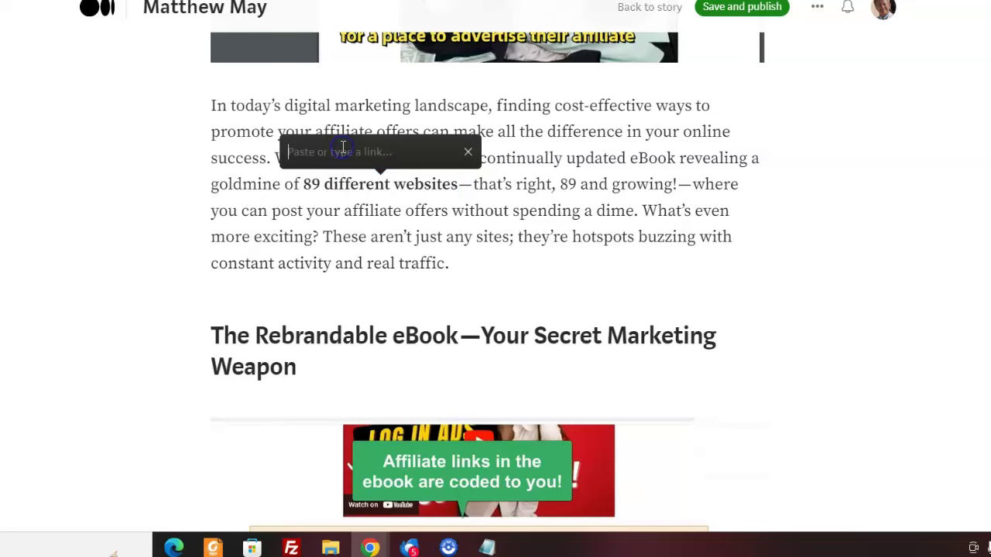
left_click(467, 151)
- Review the story in the Medium editor from "The Rebrandable eBook" section down to the closing image, examining its headings, screenshots and linked text
scroll(467, 152, "down", 15)
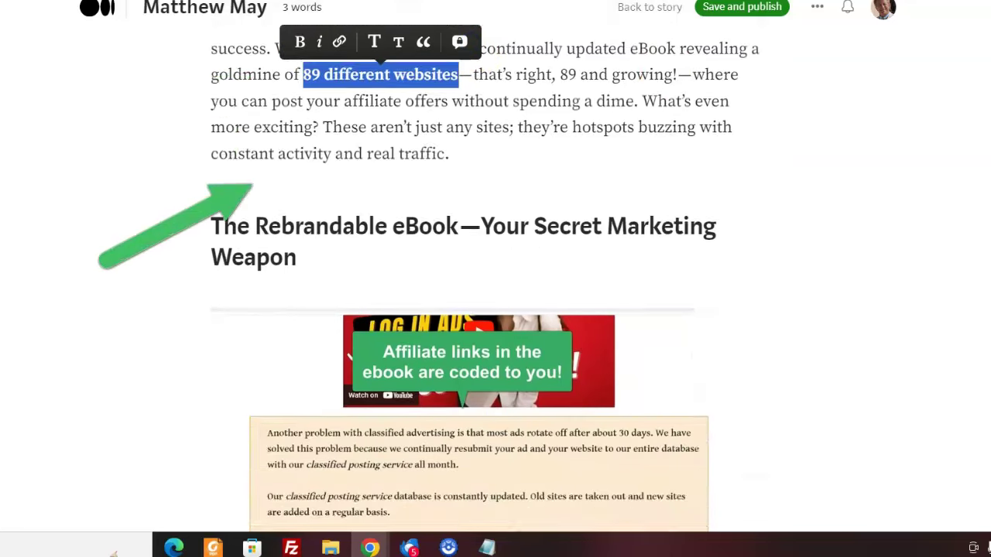
scroll(467, 309, "down", 10)
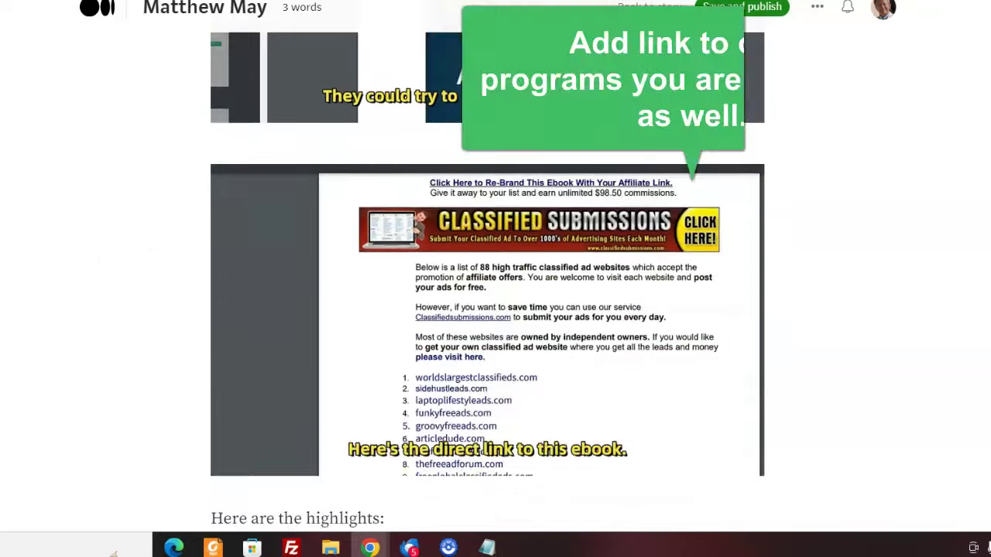
scroll(488, 310, "down", 6)
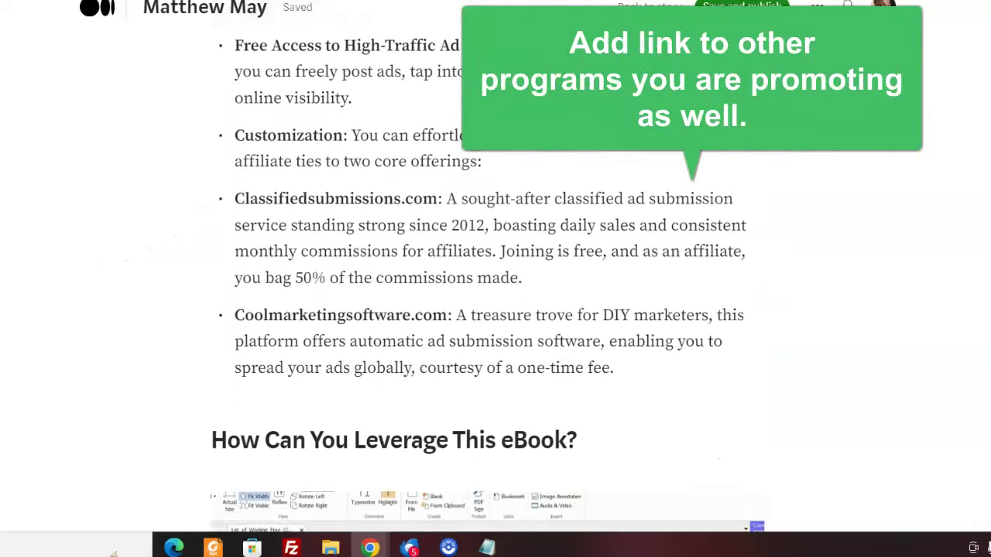
scroll(488, 278, "down", 7)
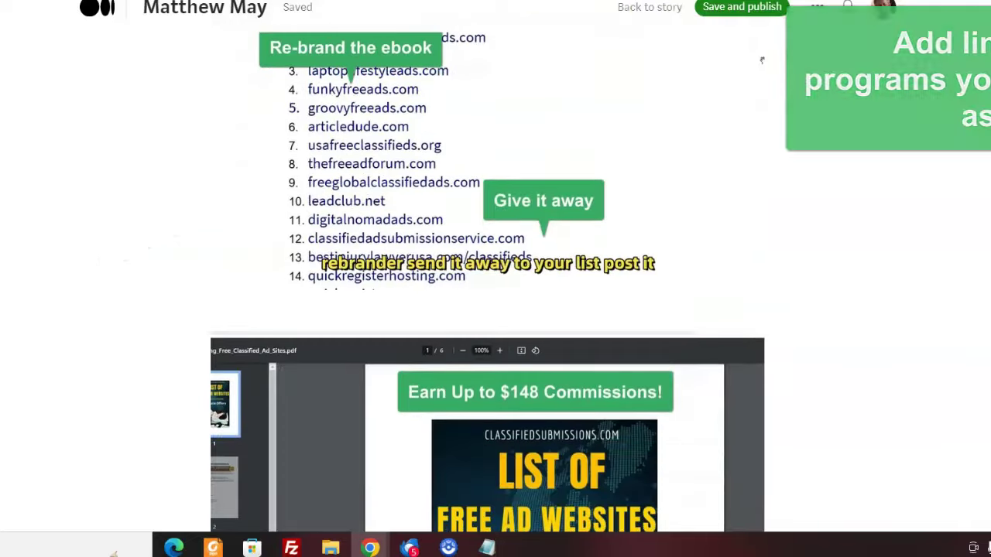
scroll(487, 279, "down", 12)
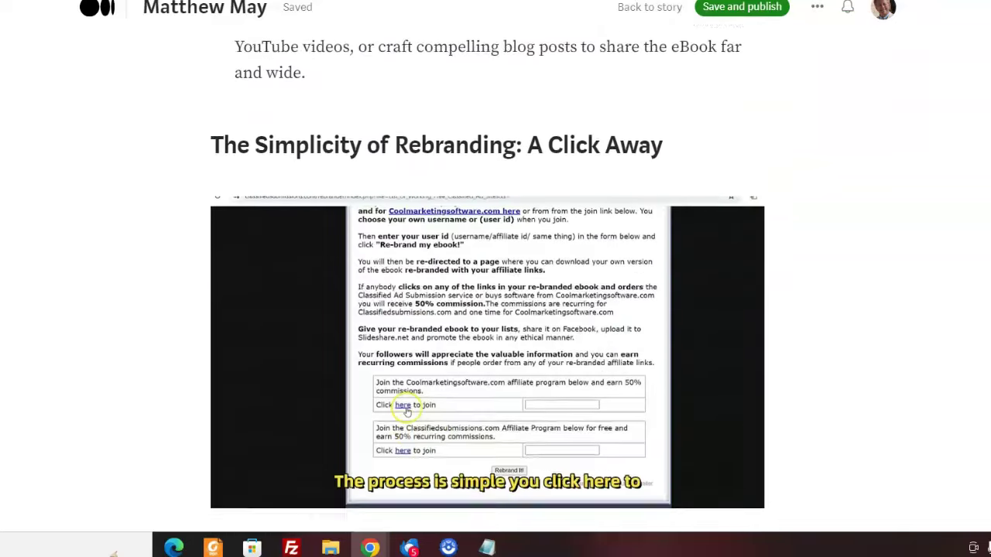
scroll(487, 287, "down", 8)
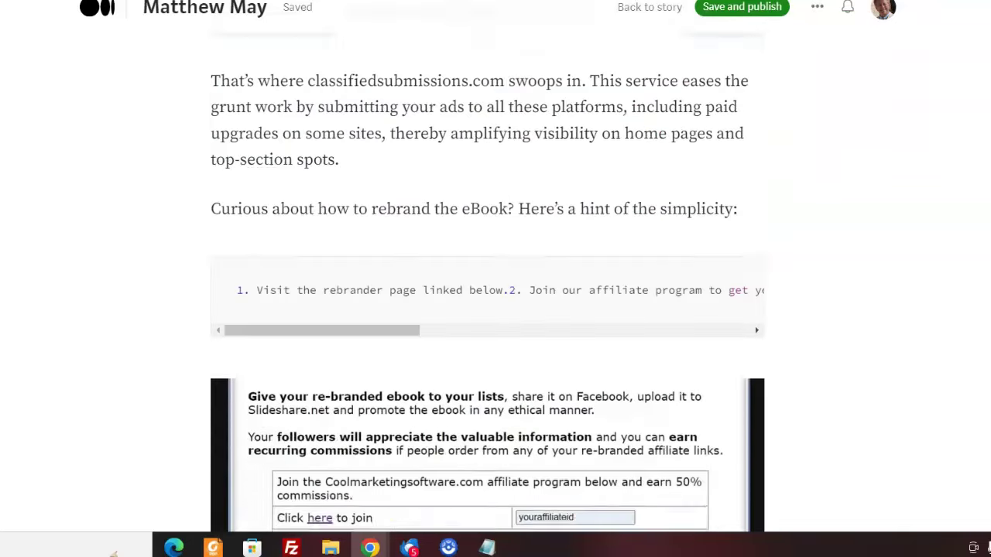
scroll(488, 279, "down", 6)
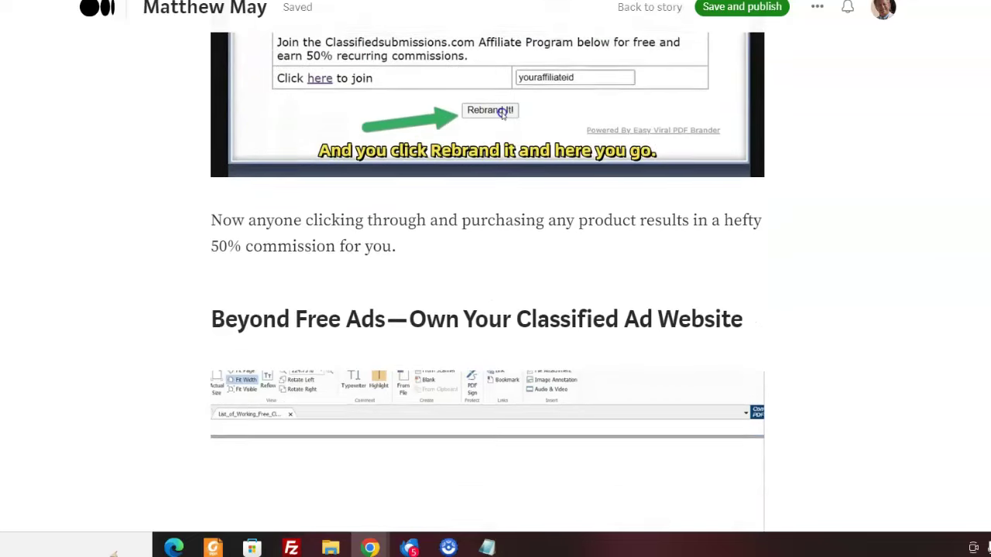
scroll(760, 125, "down", 6)
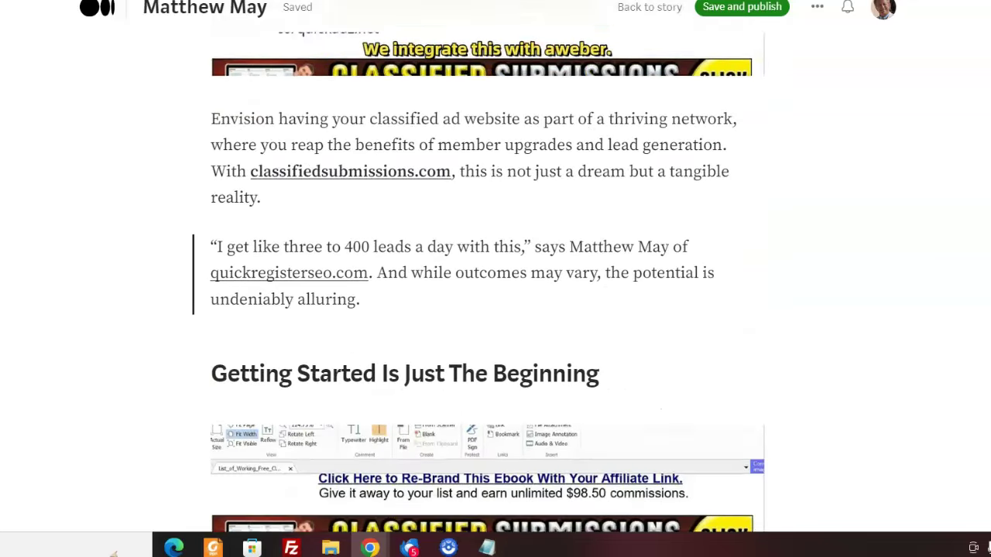
scroll(488, 278, "down", 1)
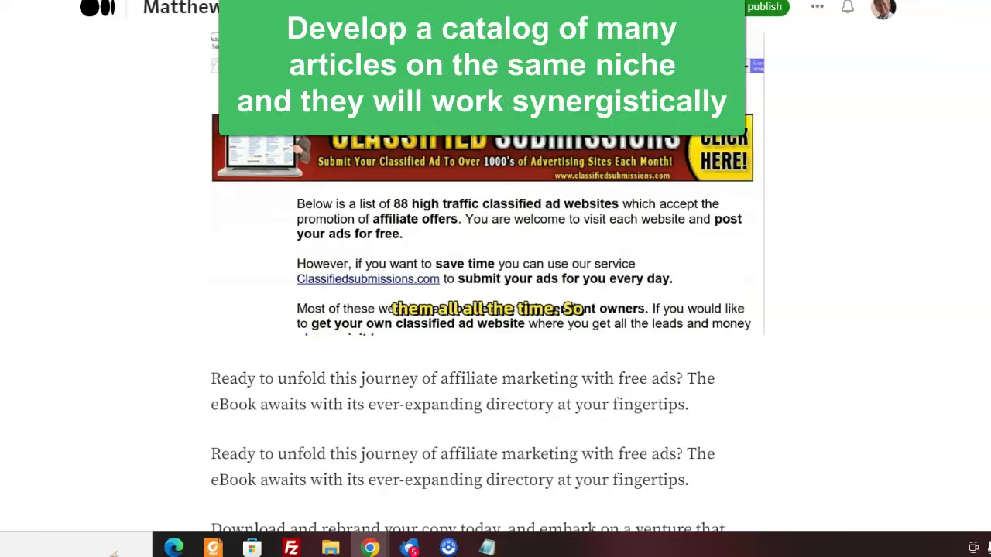
scroll(488, 279, "down", 5)
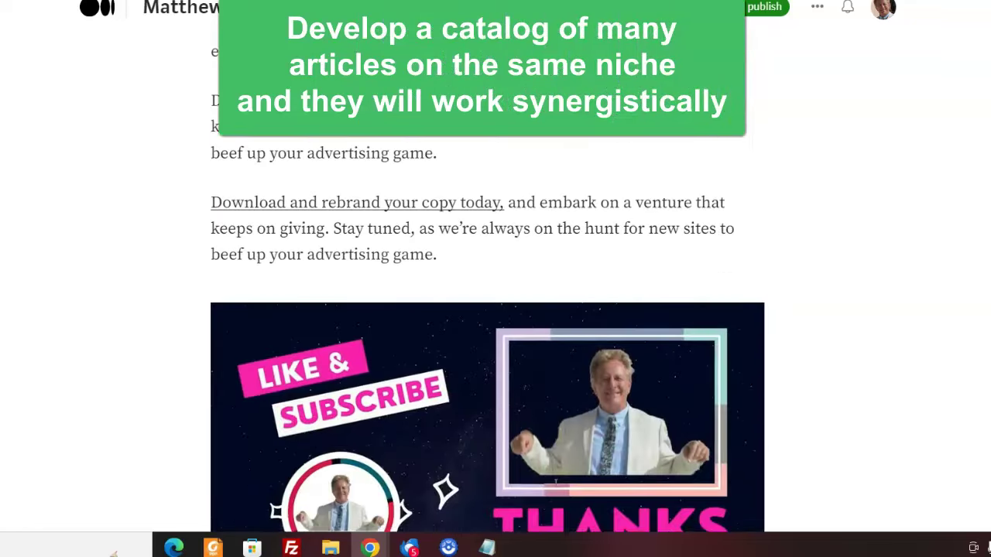
scroll(488, 278, "down", 1)
scroll(488, 309, "up", 1)
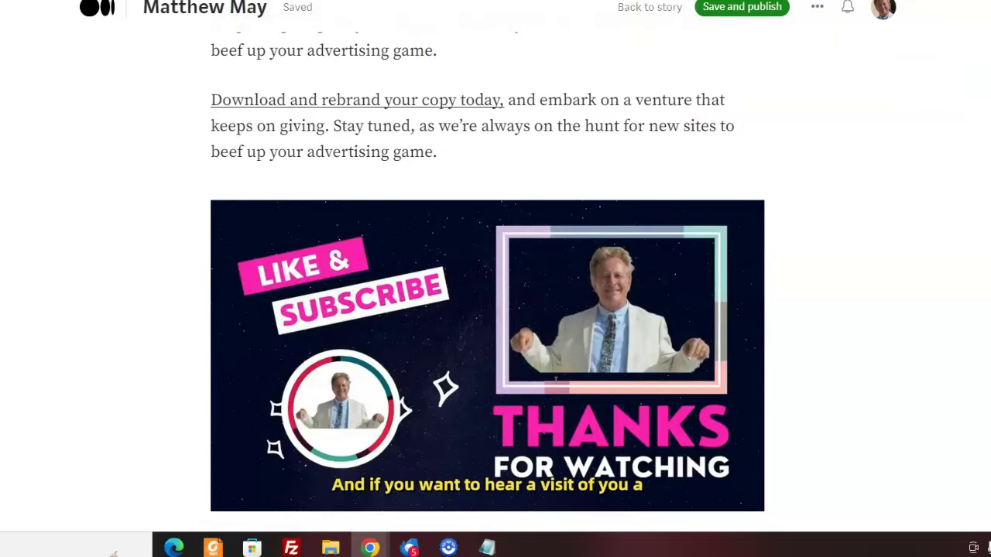
- Review the Medium story from the closing image back to the title, examining the section screenshots, the partner-site links and the embedded video
scroll(488, 279, "up", 1)
scroll(555, 389, "up", 20)
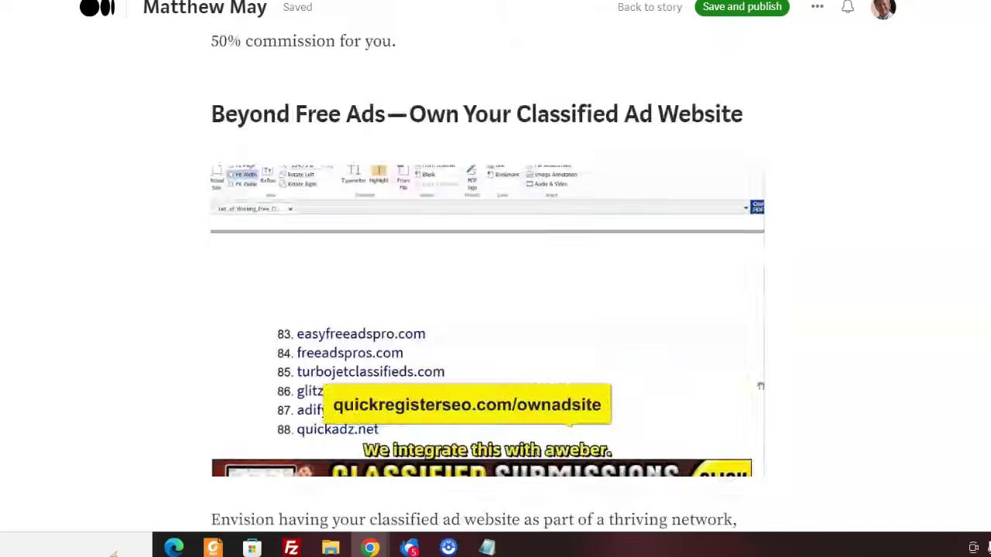
scroll(487, 310, "up", 20)
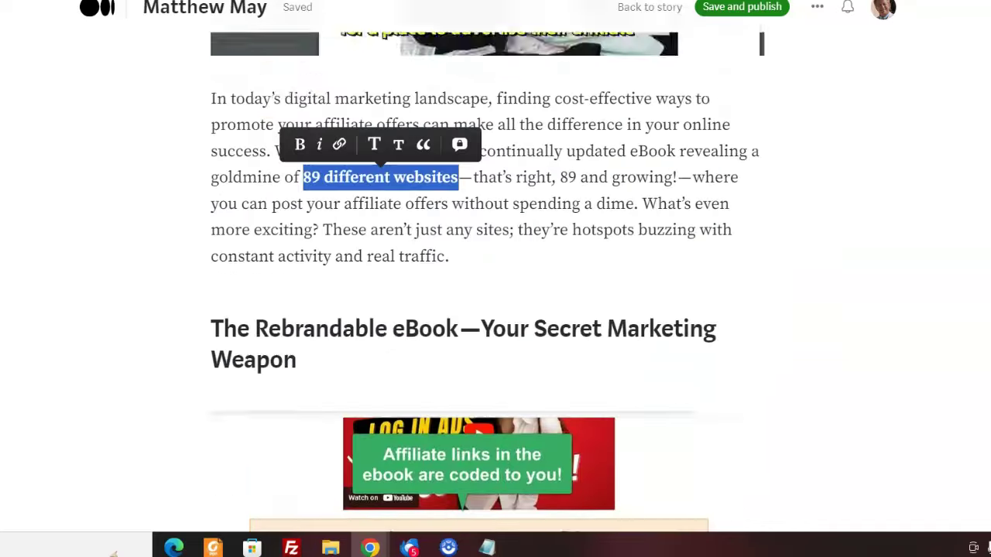
scroll(488, 279, "up", 2)
scroll(488, 279, "down", 12)
scroll(488, 279, "down", 12)
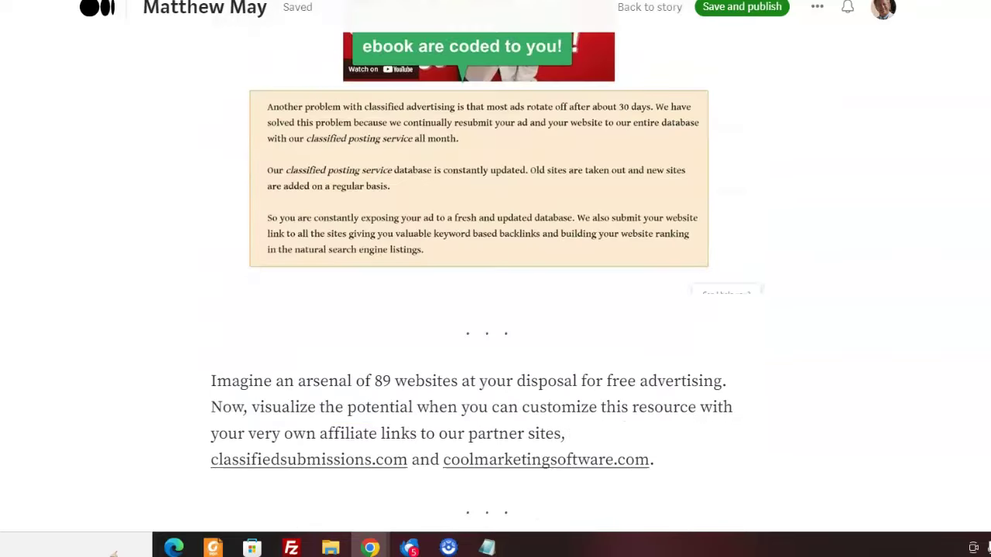
scroll(488, 285, "down", 1)
scroll(488, 284, "up", 7)
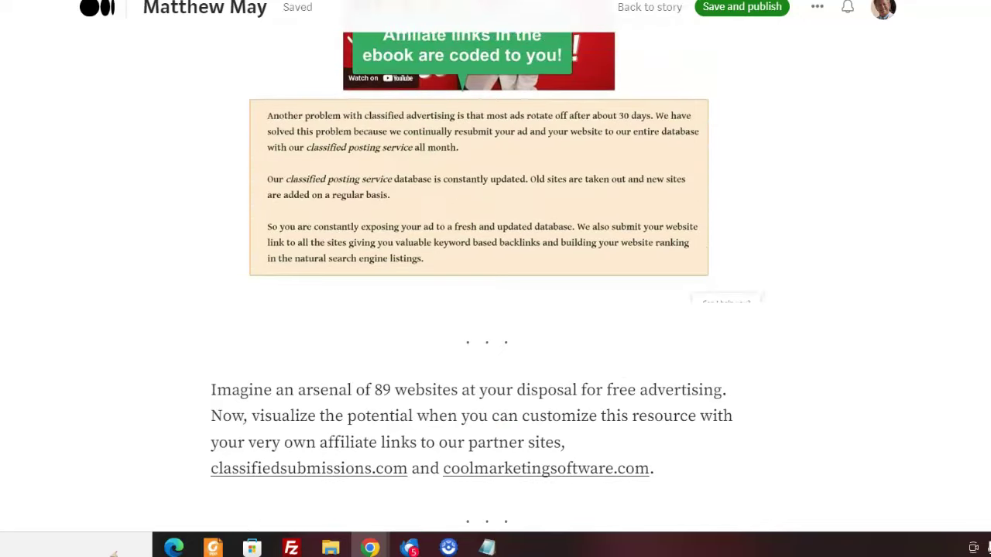
scroll(487, 279, "down", 1)
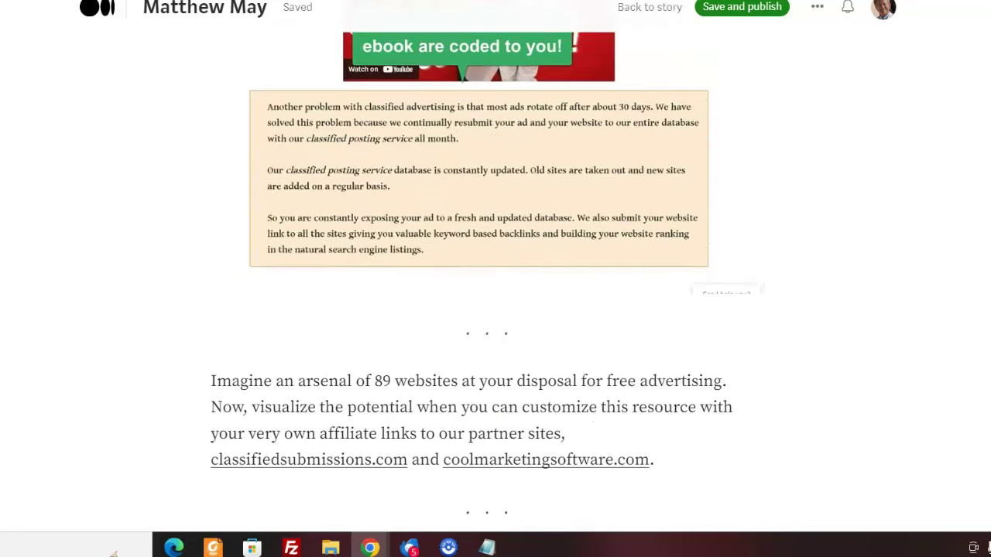
scroll(487, 278, "up", 10)
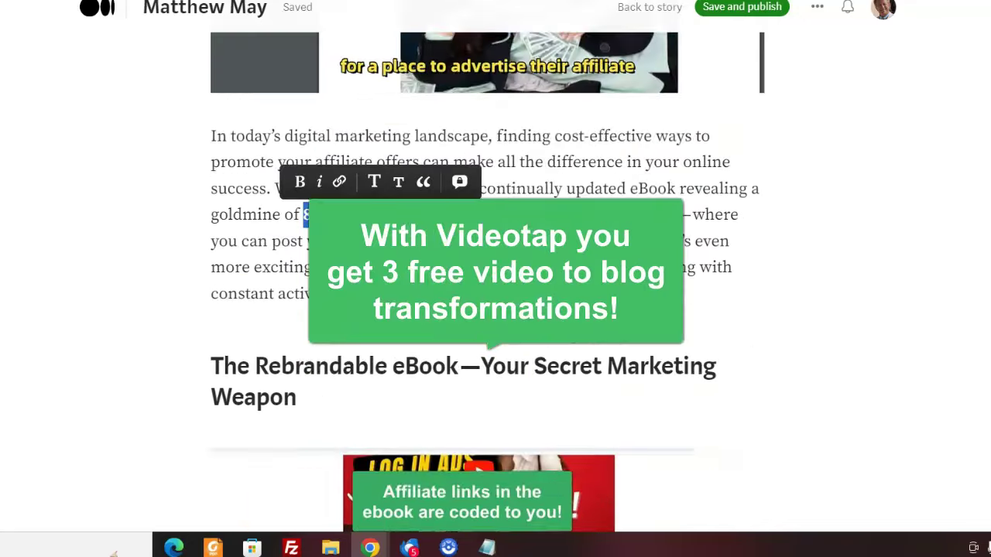
scroll(487, 282, "up", 5)
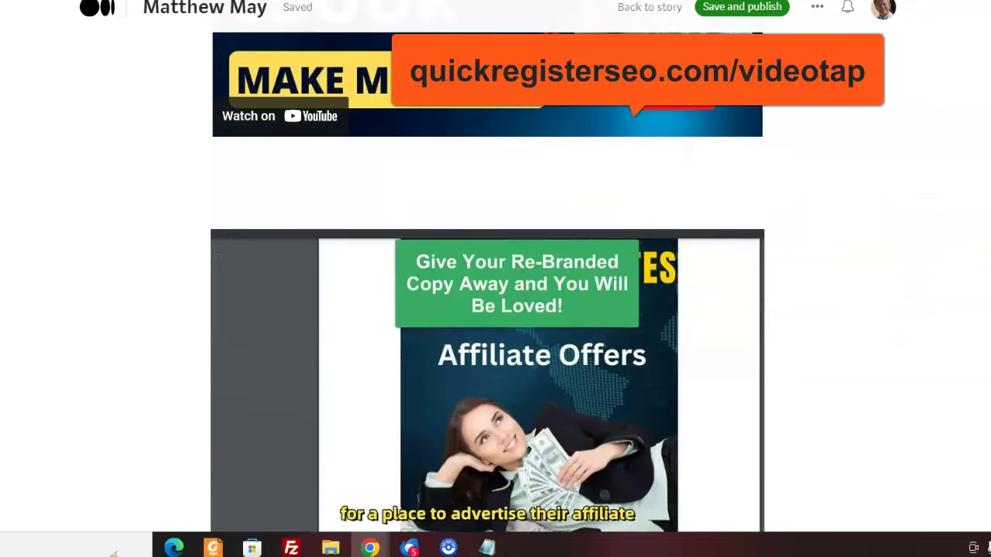
scroll(480, 324, "up", 5)
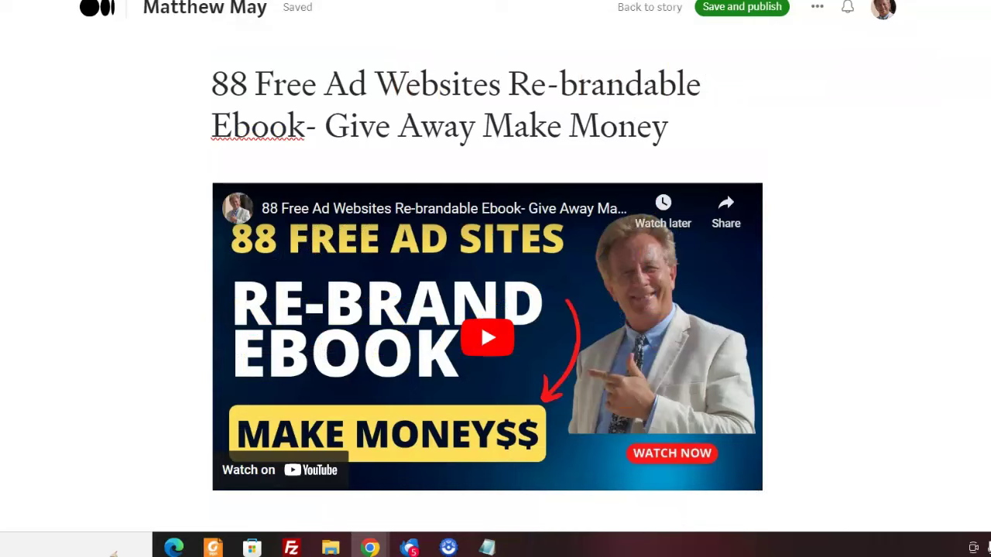
- Examine the opening paragraph, the partner-site links and the screenshots under "What's Inside the Rebrandable eBook?", returning to the embedded video
scroll(480, 309, "down", 15)
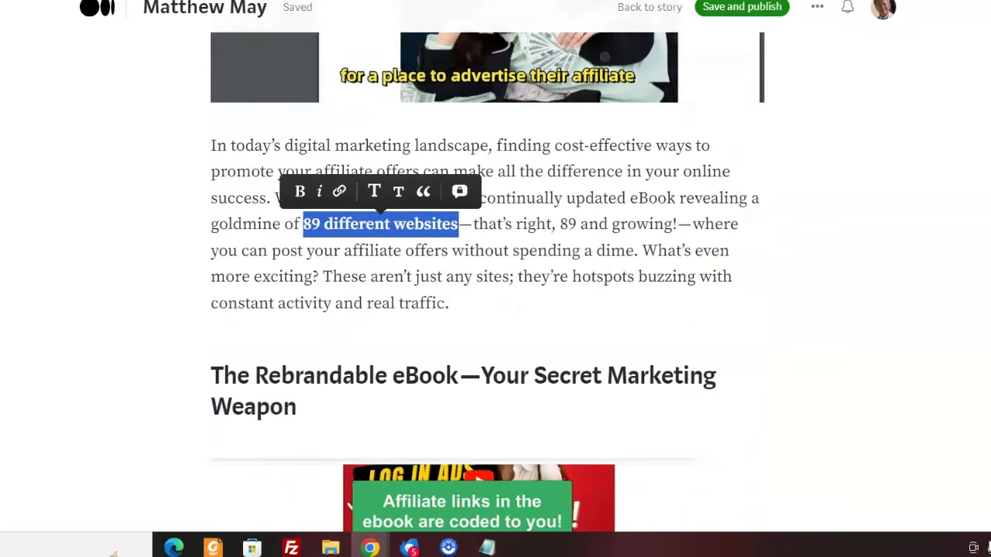
scroll(480, 310, "down", 5)
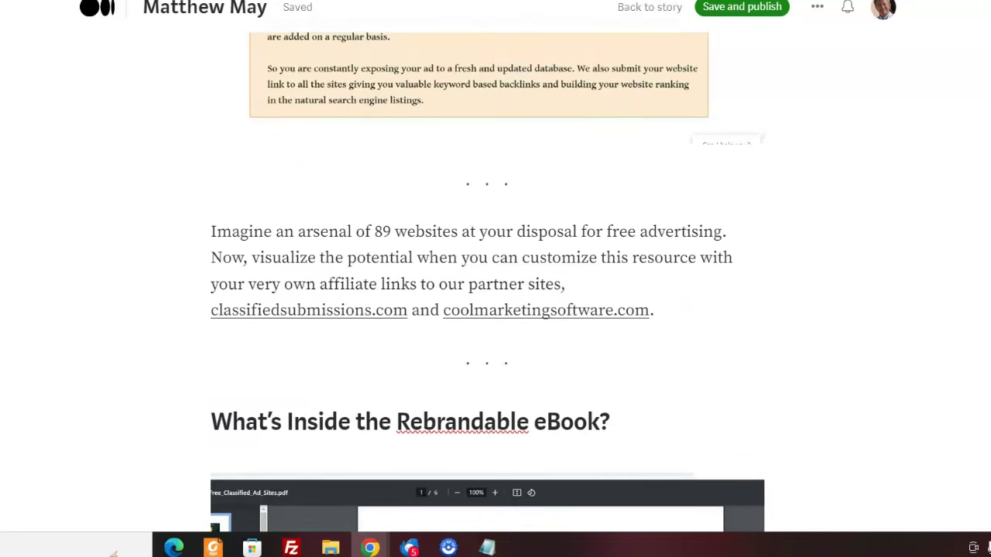
scroll(487, 281, "up", 1)
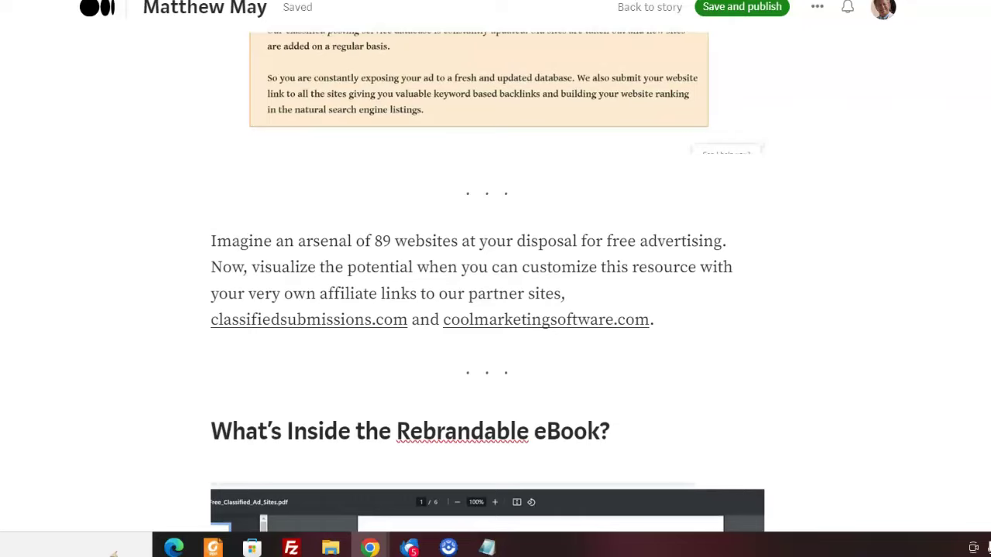
scroll(487, 310, "down", 2)
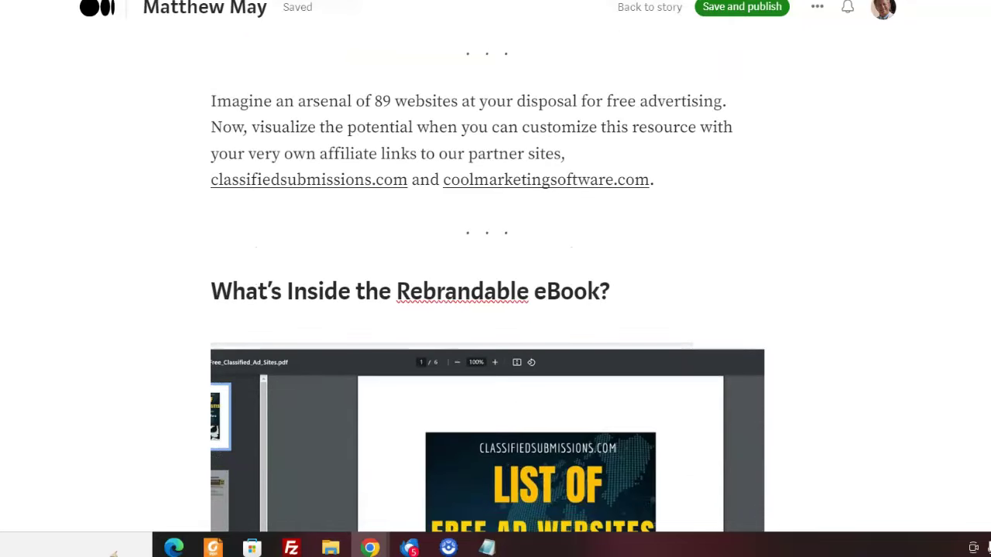
scroll(487, 308, "down", 1)
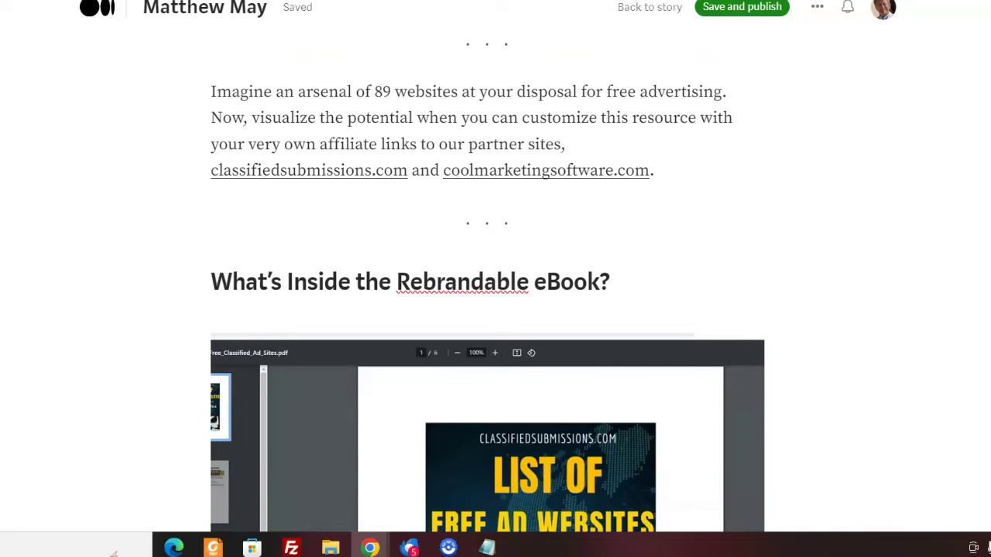
scroll(656, 148, "down", 2)
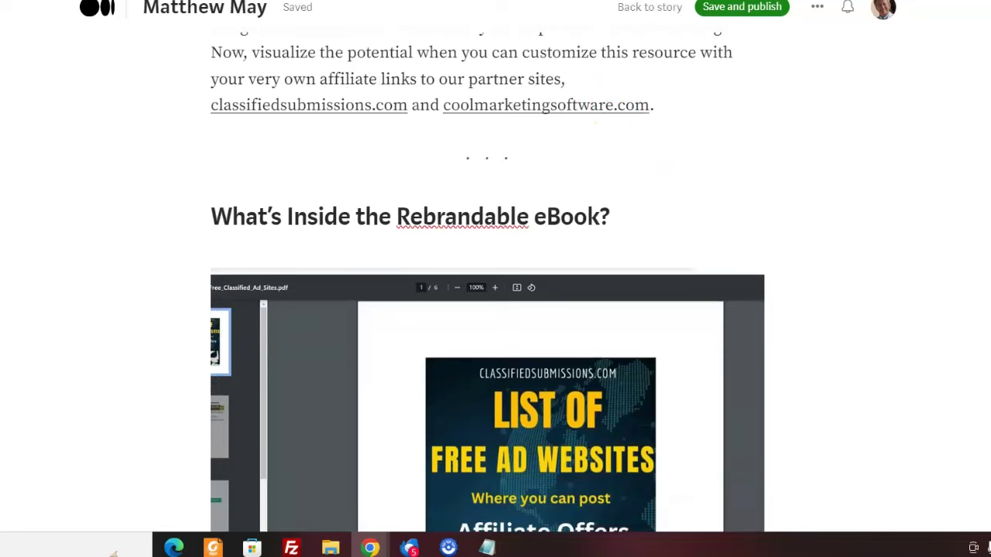
scroll(596, 121, "down", 1)
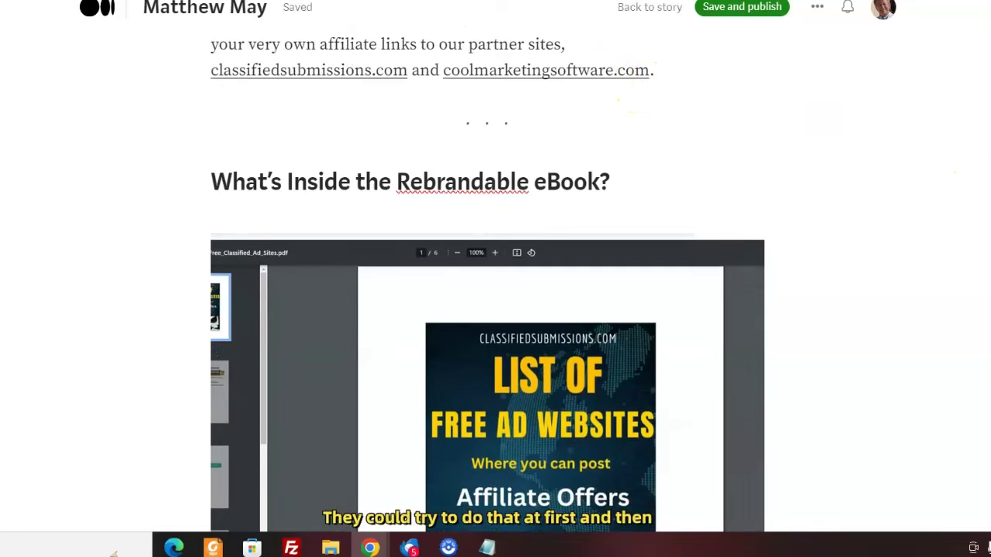
scroll(487, 279, "down", 3)
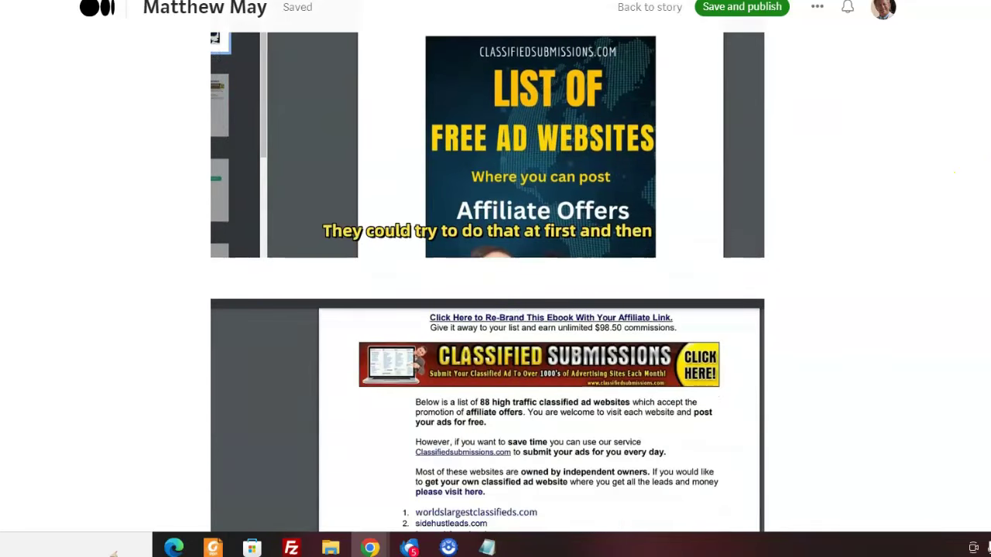
scroll(488, 278, "down", 1)
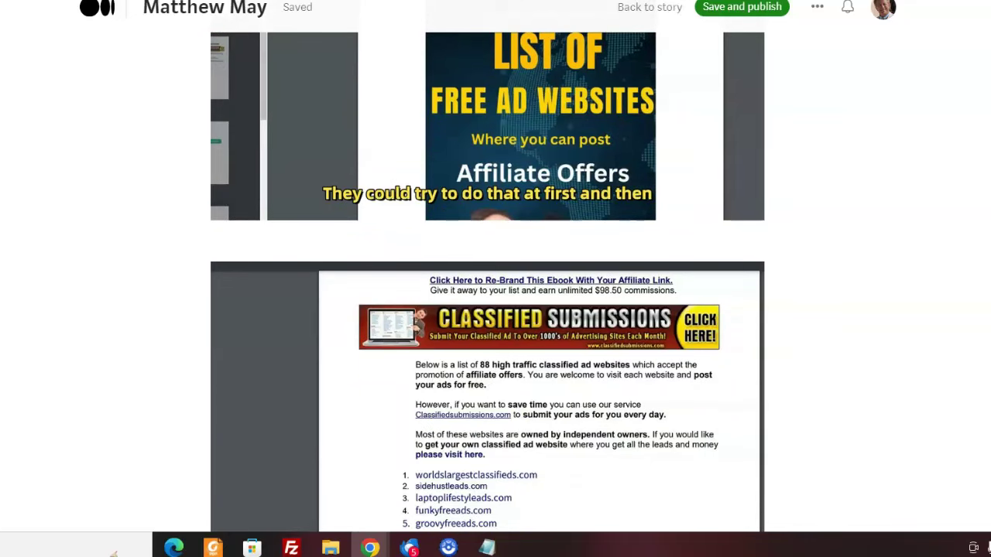
scroll(488, 281, "up", 10)
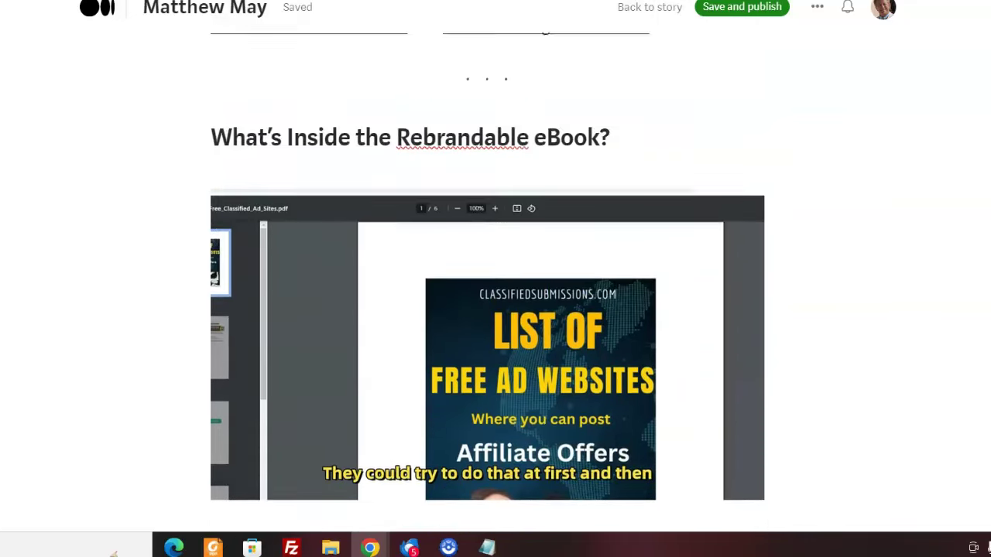
scroll(487, 281, "up", 3)
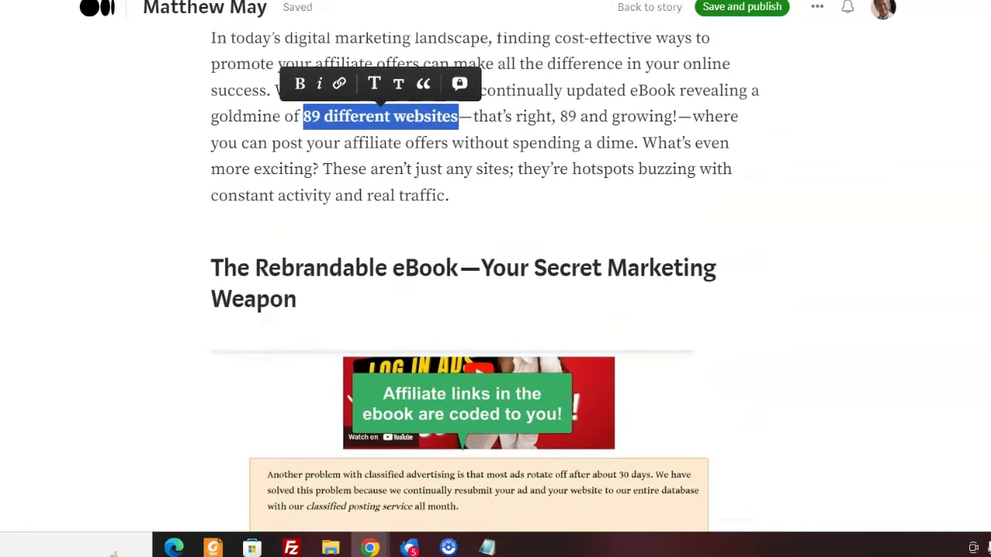
scroll(488, 281, "up", 2)
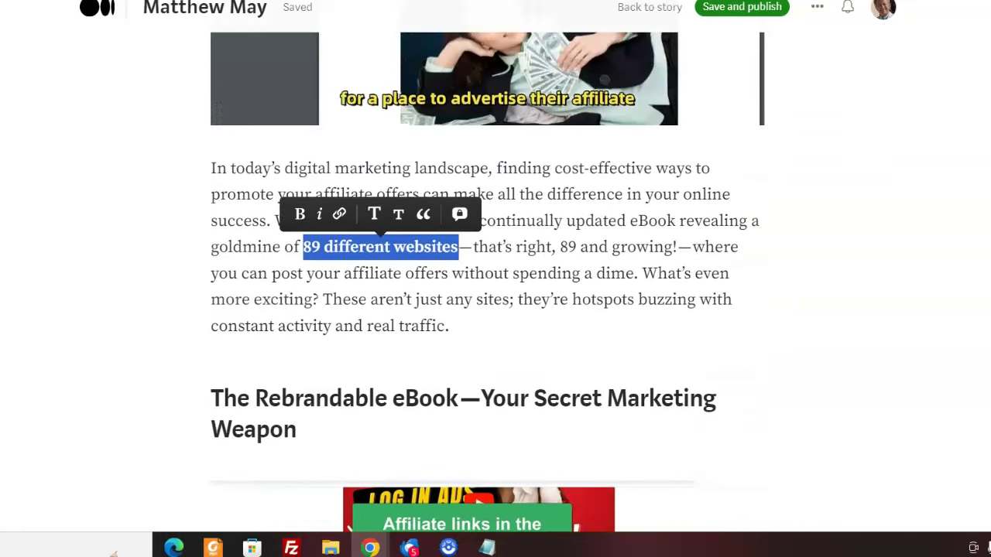
scroll(487, 281, "up", 9)
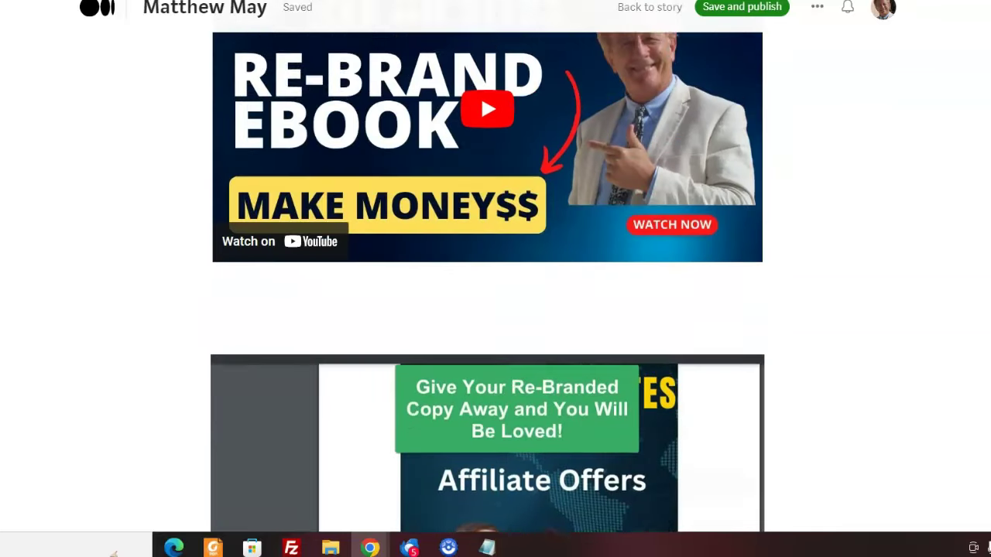